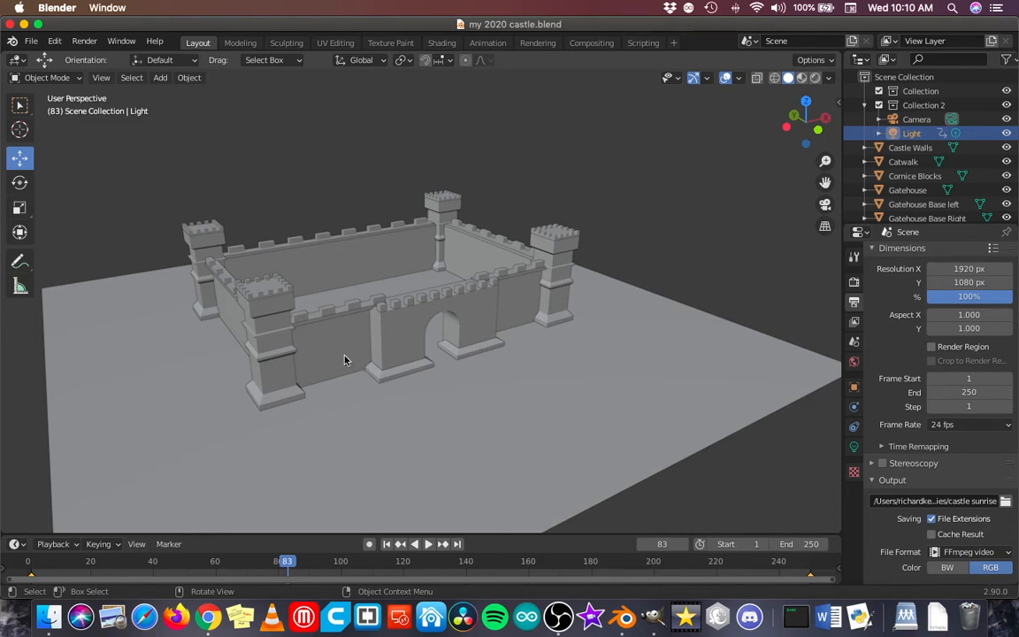
Add a new material named Stone to the castle walls.
click(343, 359)
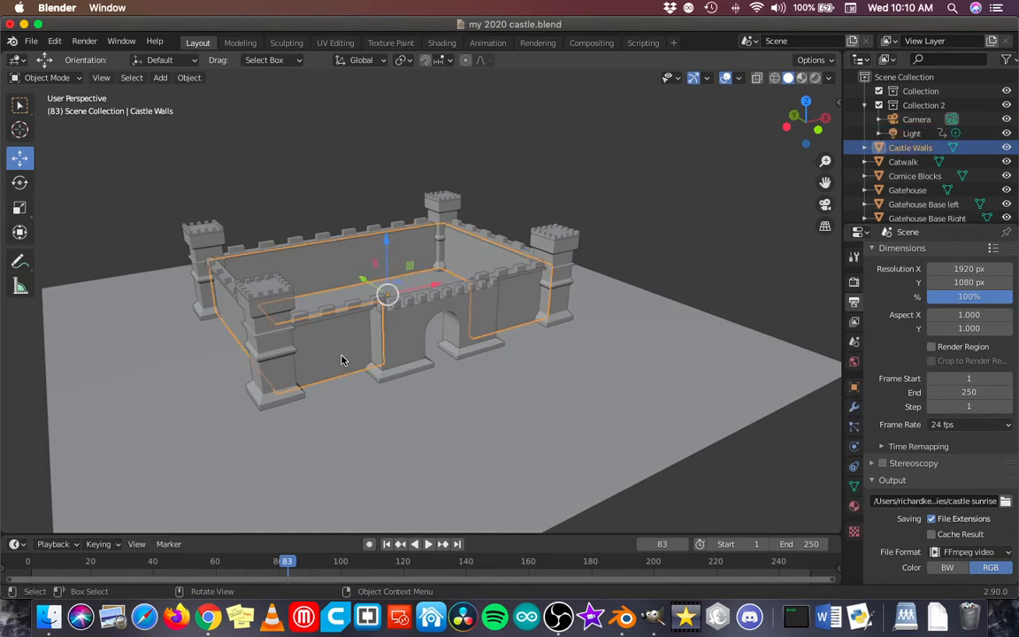
scroll(343, 360, up, 3)
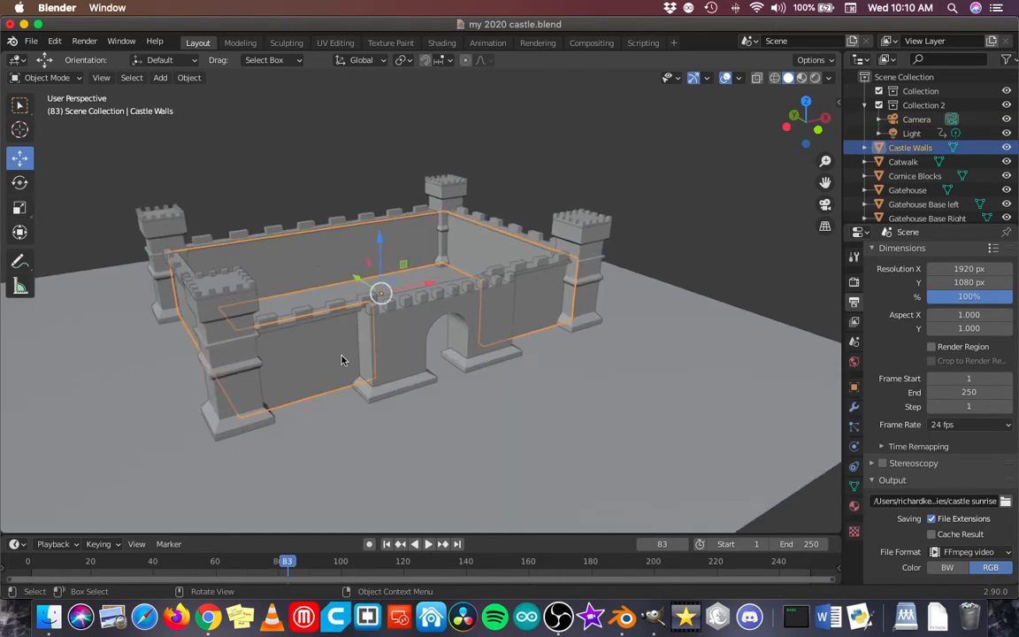
click(853, 505)
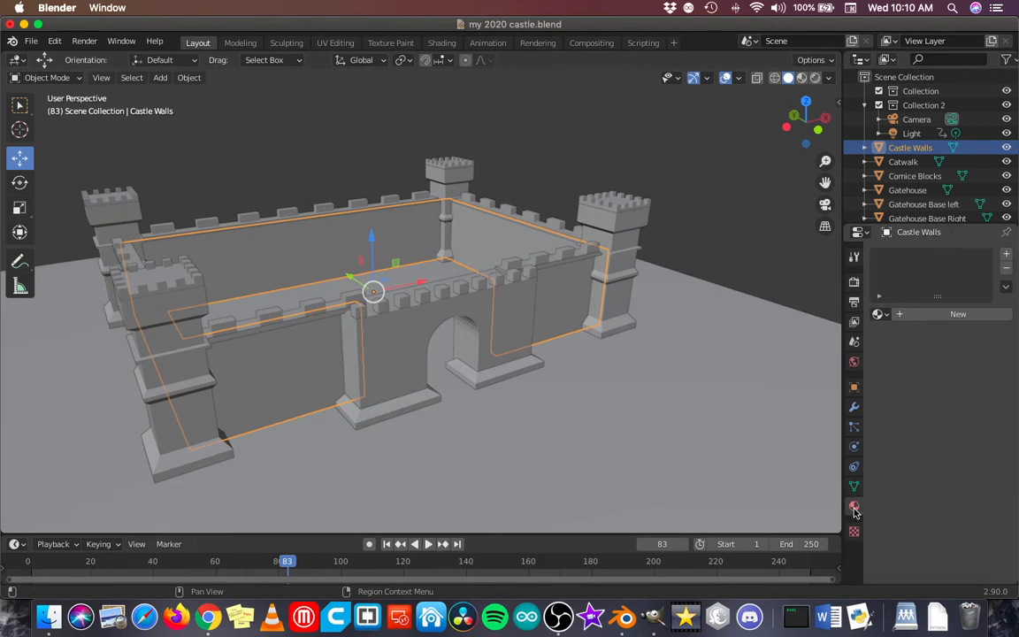
click(919, 315)
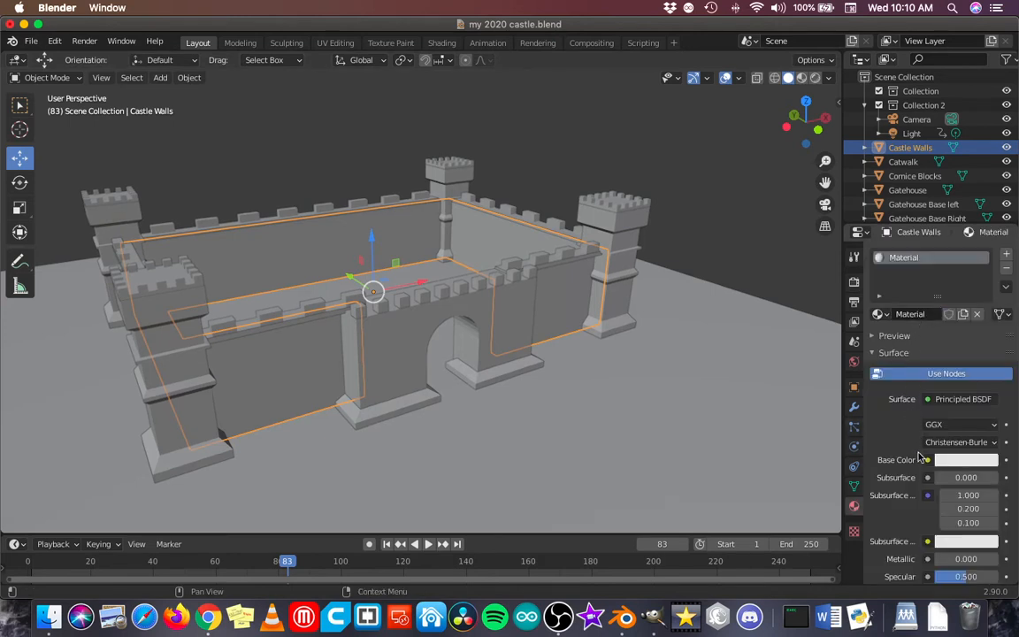
double_click(914, 258)
text(Stone)
key(Return)
Use the image texture wallstone.jpg from the Desktop as the Stone material's base color and show the viewport in material preview.
click(927, 459)
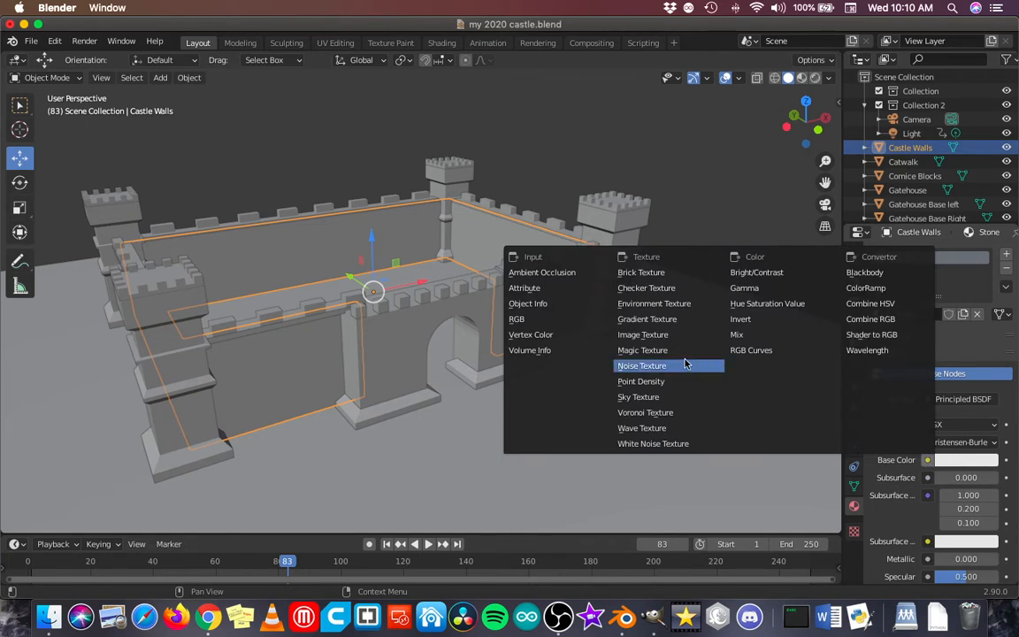
click(649, 335)
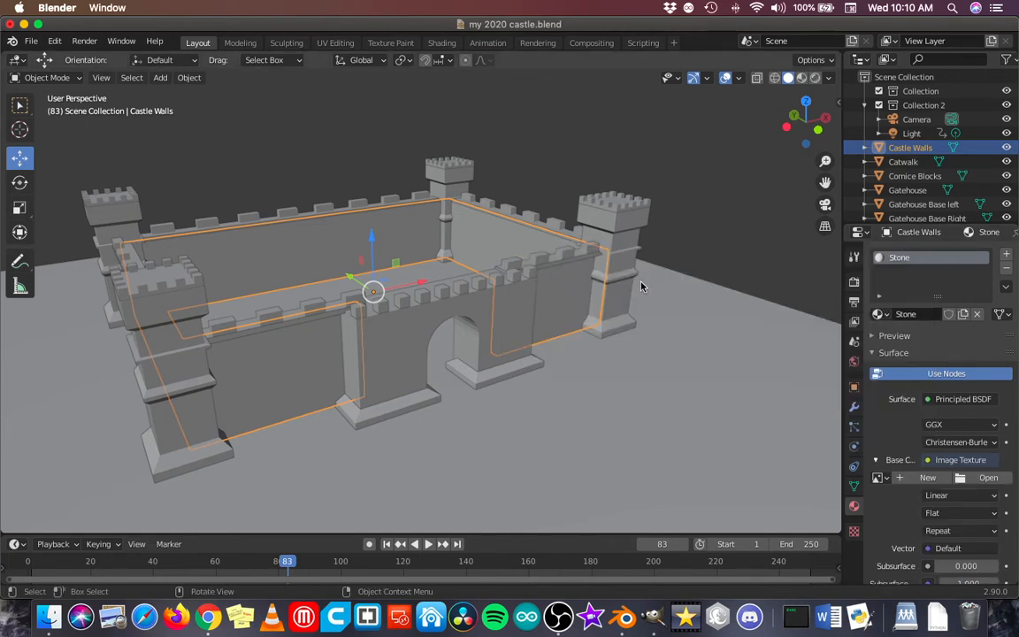
click(985, 477)
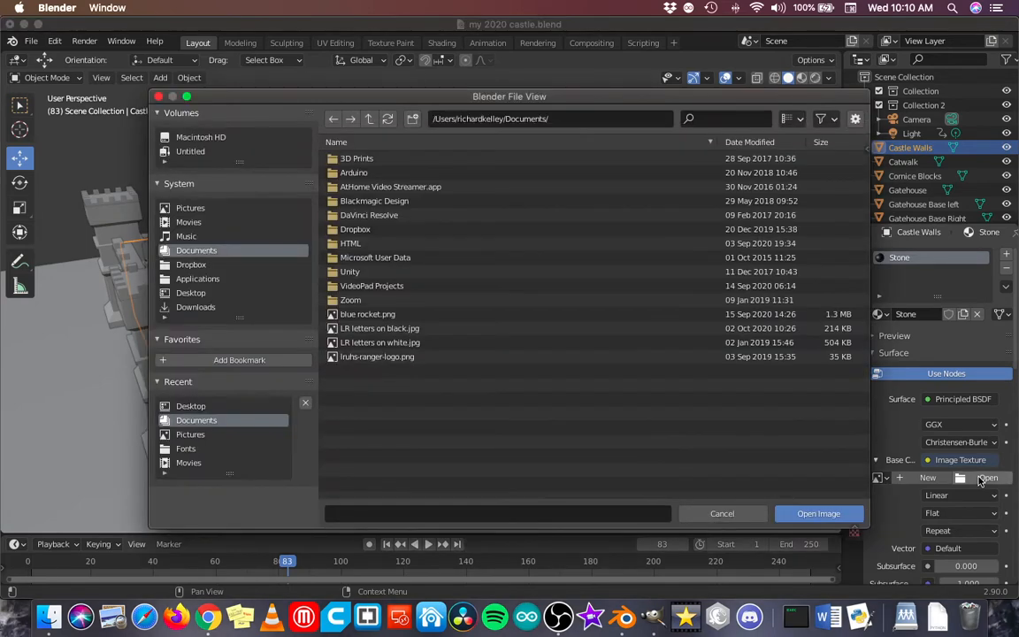
click(190, 293)
scroll(460, 397, down, 5)
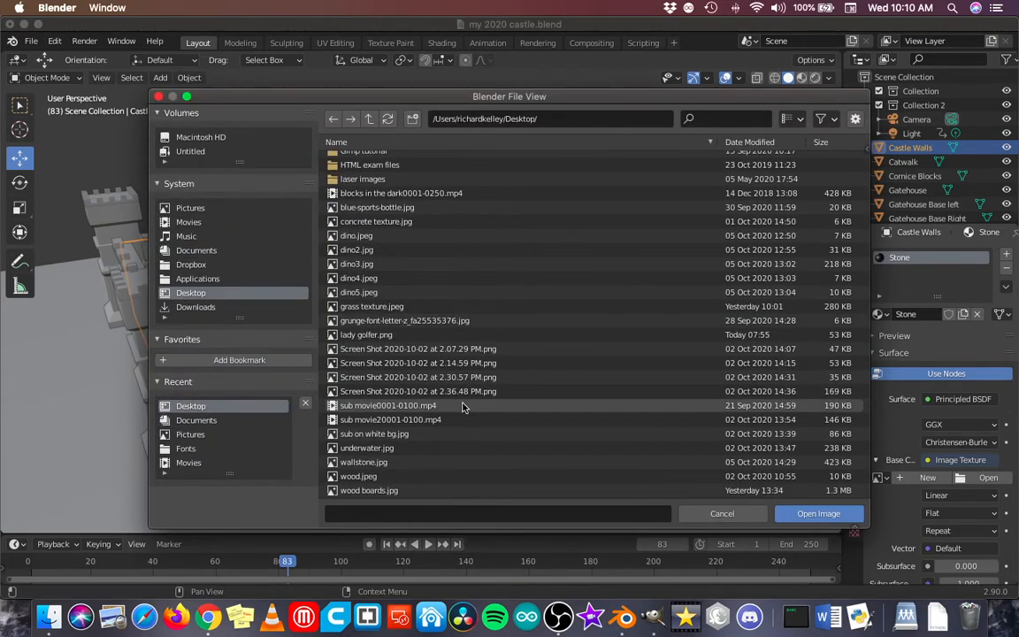
double_click(361, 462)
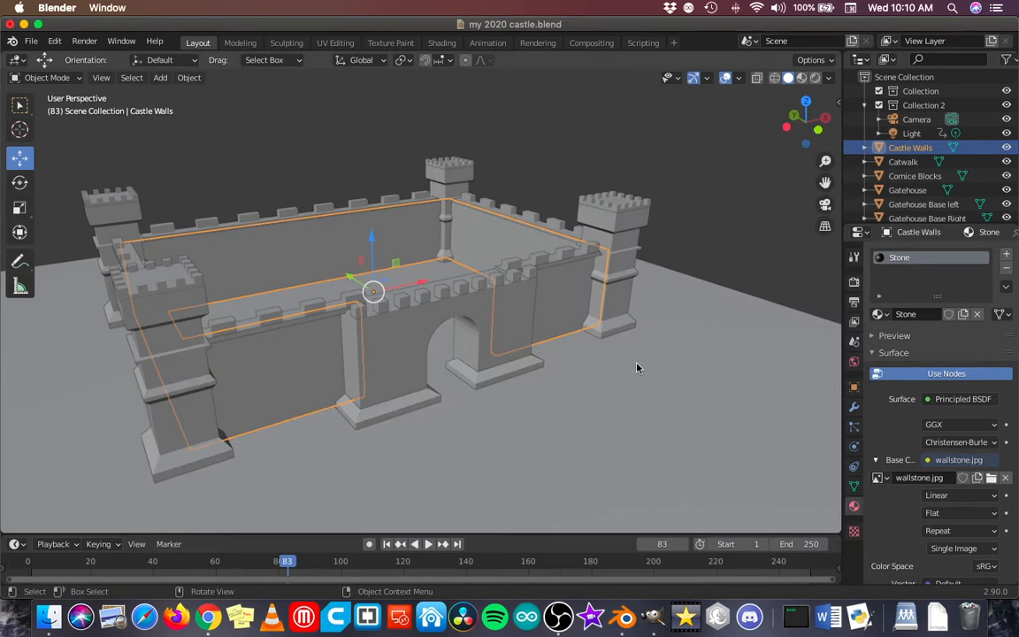
click(801, 83)
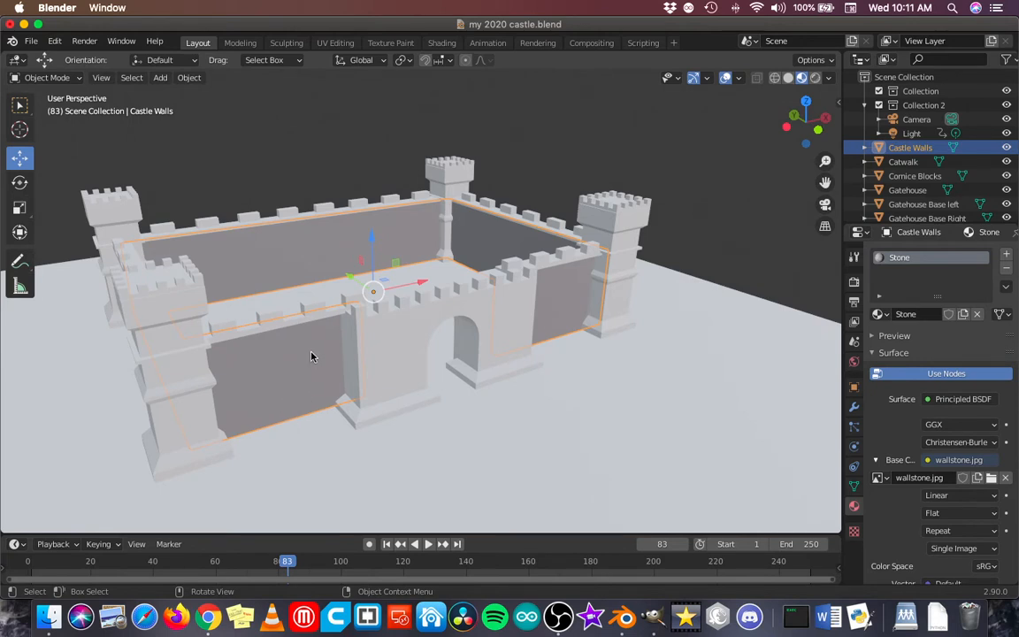
Switch to the UV Editing workspace, fit the stone image in view, and select the entire castle walls mesh.
click(336, 45)
scroll(591, 351, down, 8)
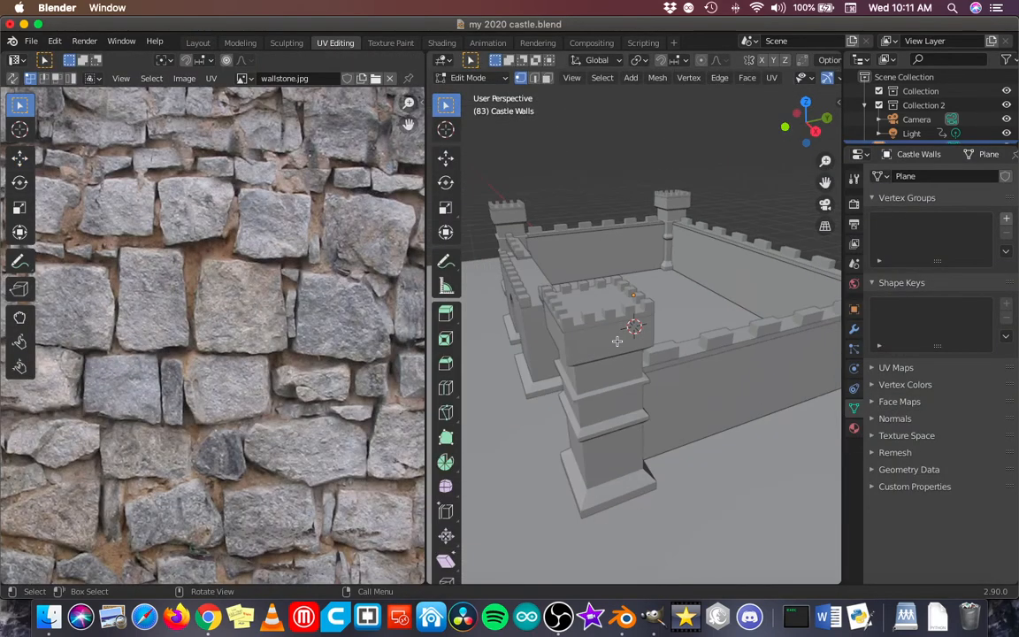
scroll(263, 321, down, 5)
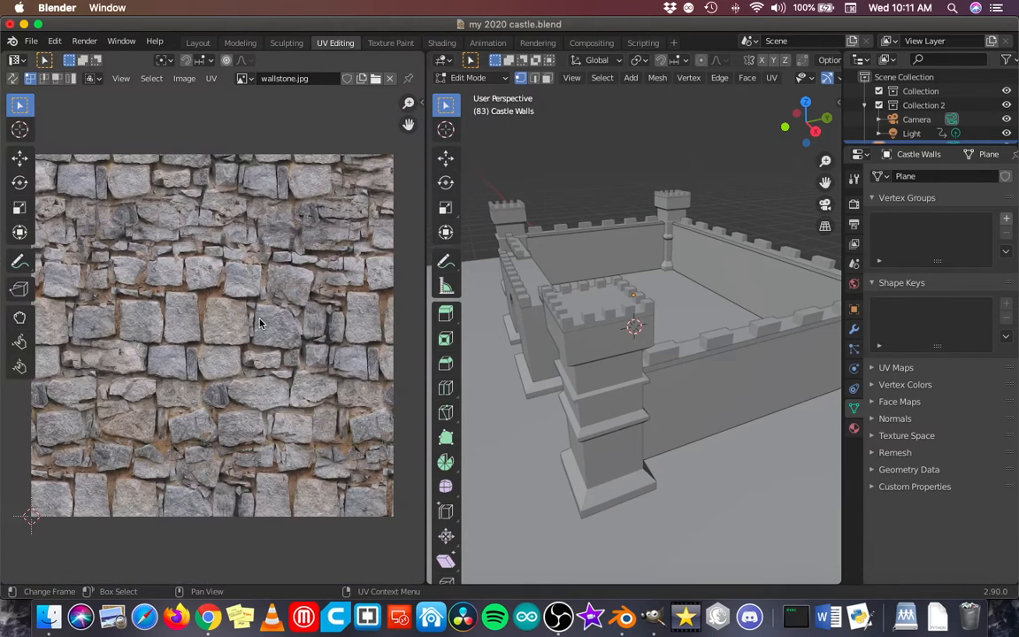
scroll(264, 321, up, 1)
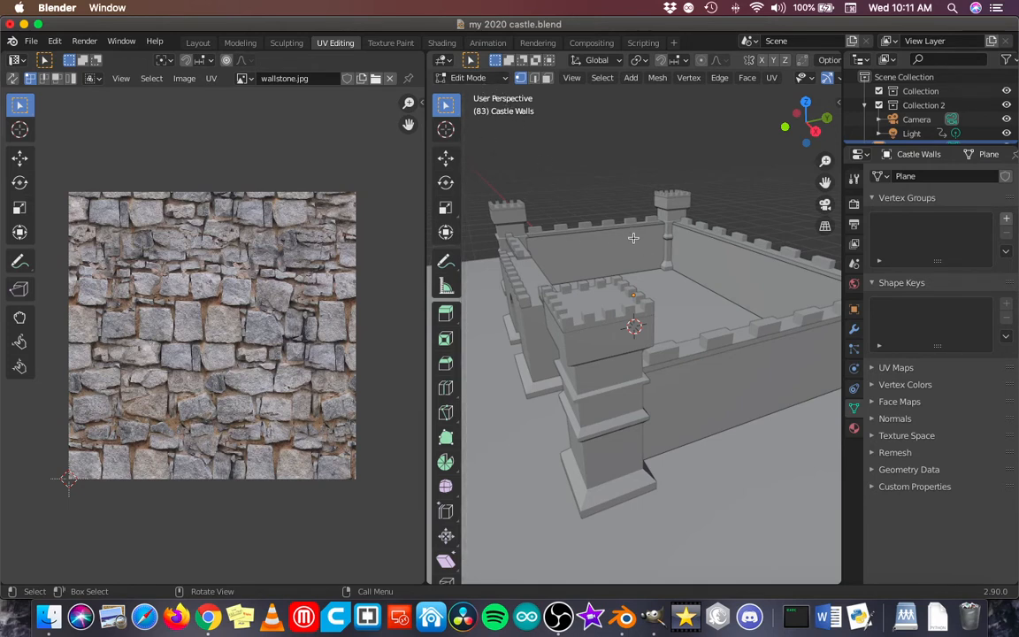
key(a)
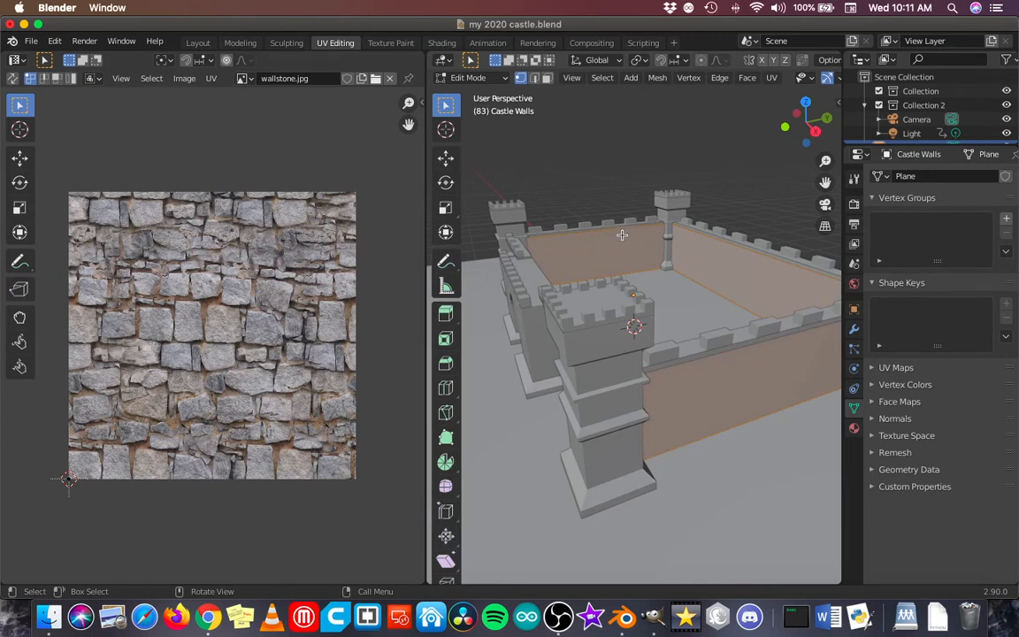
click(500, 78)
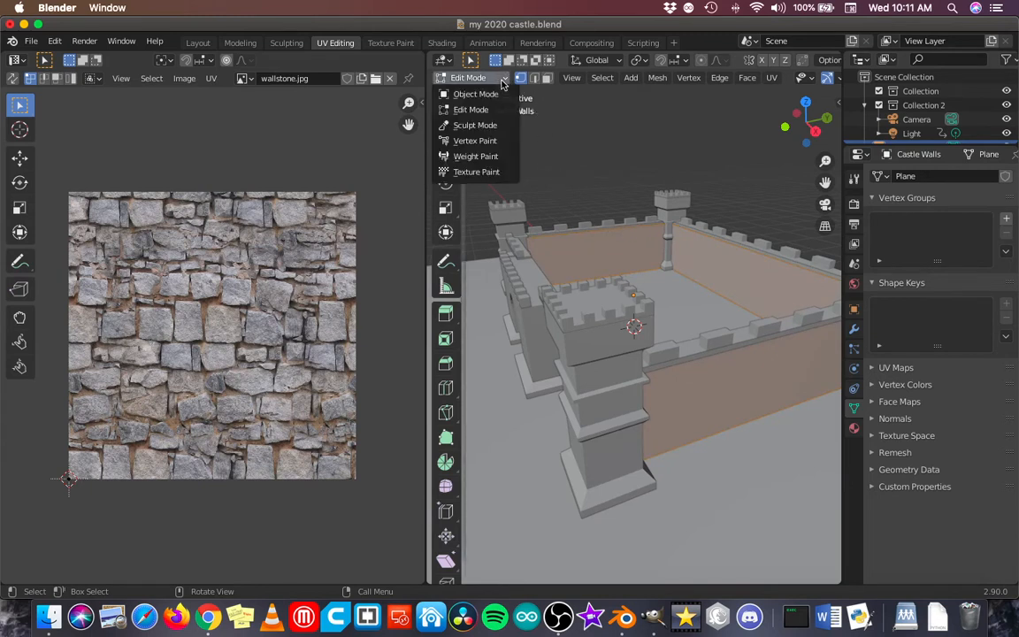
click(504, 85)
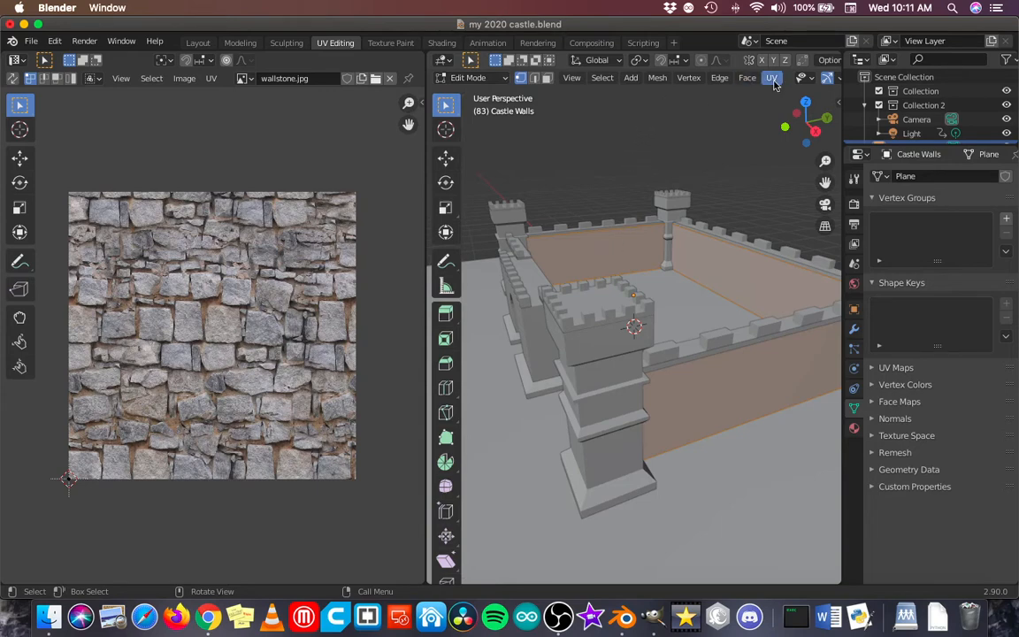
Unwrap the selected castle wall faces with the standard Unwrap operation.
click(772, 79)
click(795, 94)
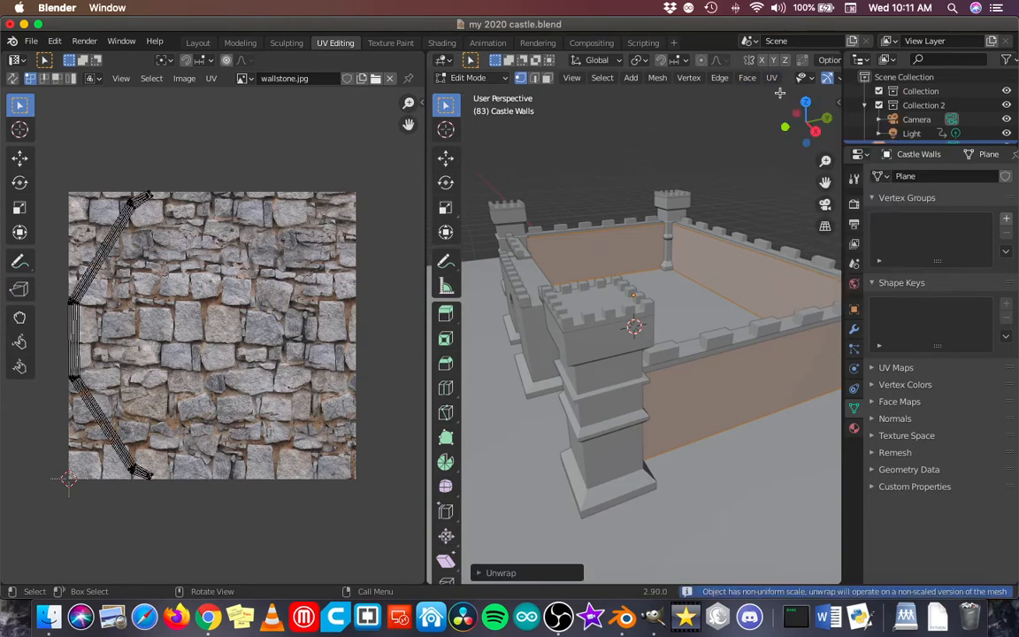
scroll(131, 221, up, 2)
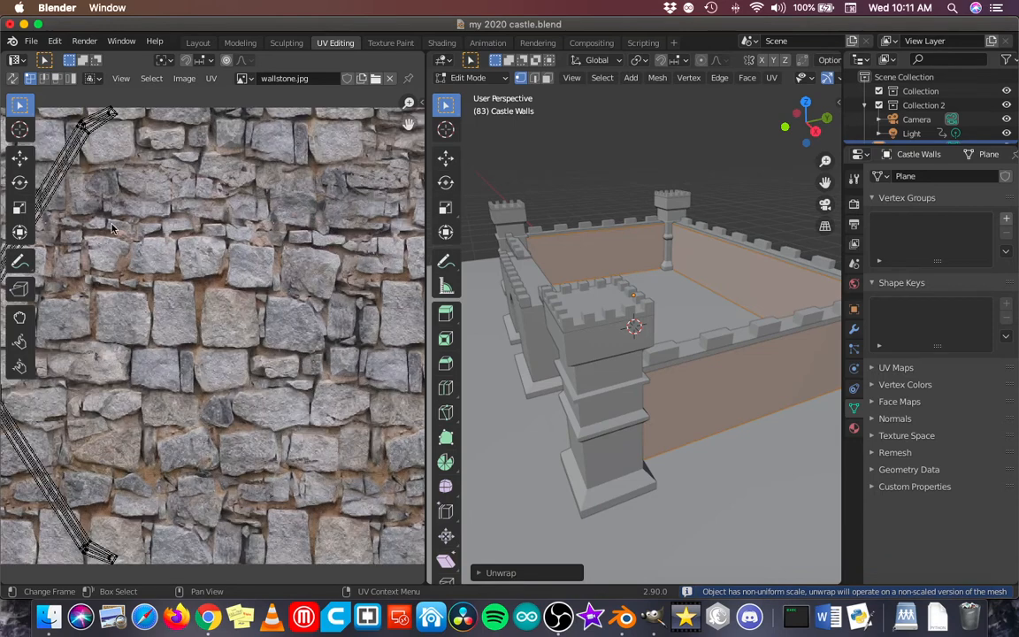
middle_drag(113, 230, 255, 222)
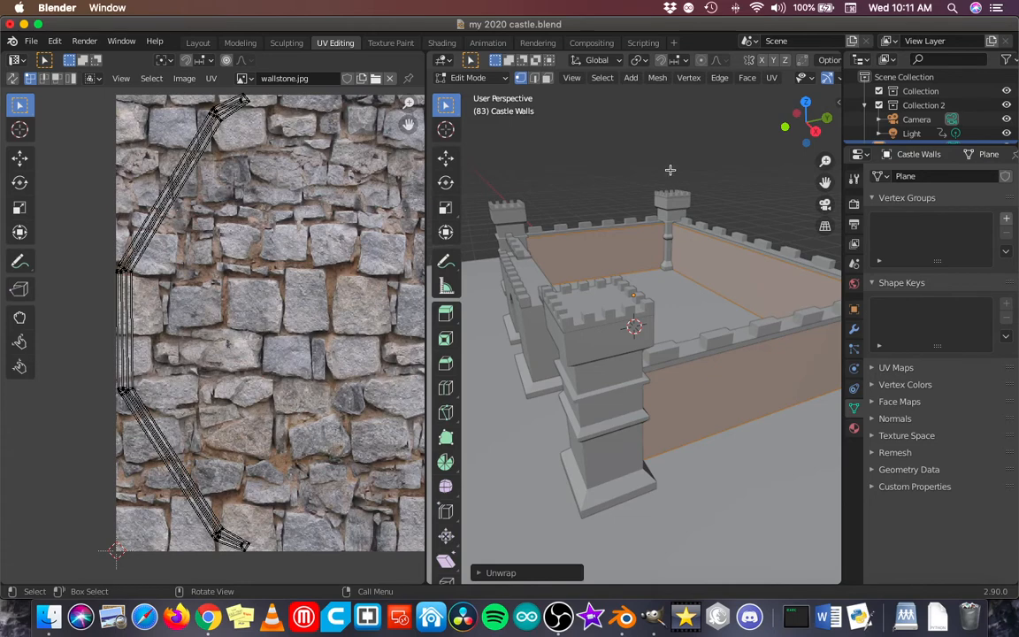
Show the UV workspace's 3D viewport in material preview and look at the texture on the front walls.
scroll(685, 81, down, 5)
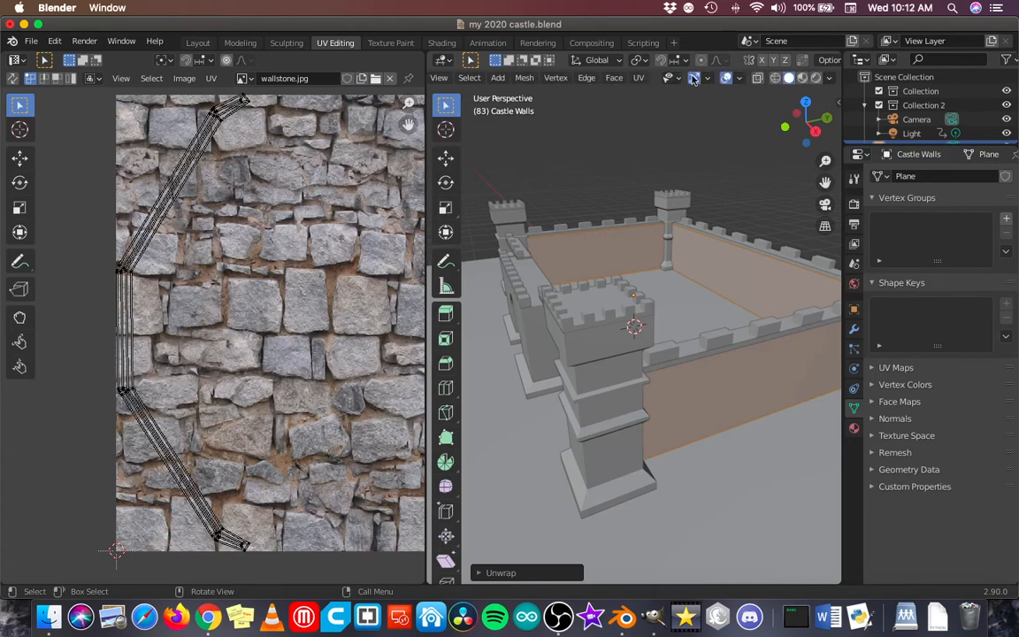
click(802, 78)
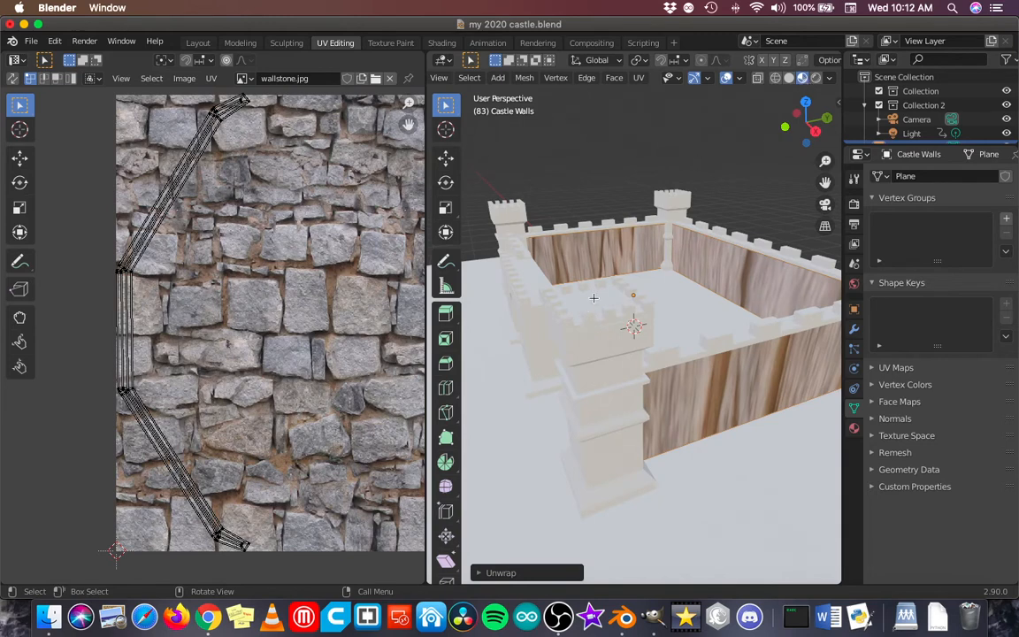
middle_drag(592, 355, 585, 321)
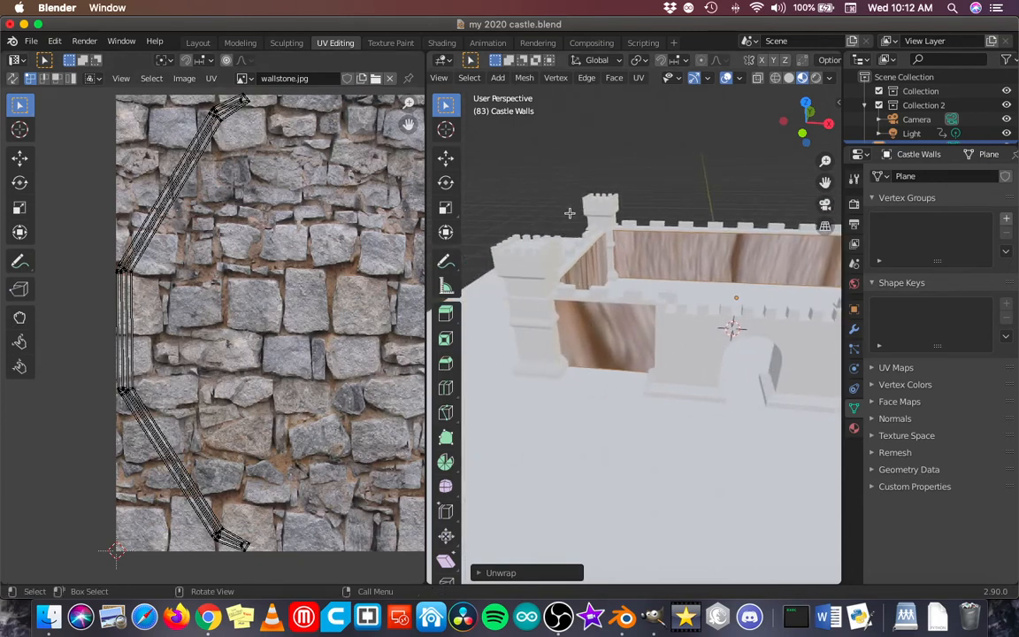
Remap the castle walls with Smart UV Project, using an angle limit of 66, correct aspect and stretch to UV bounds.
click(637, 77)
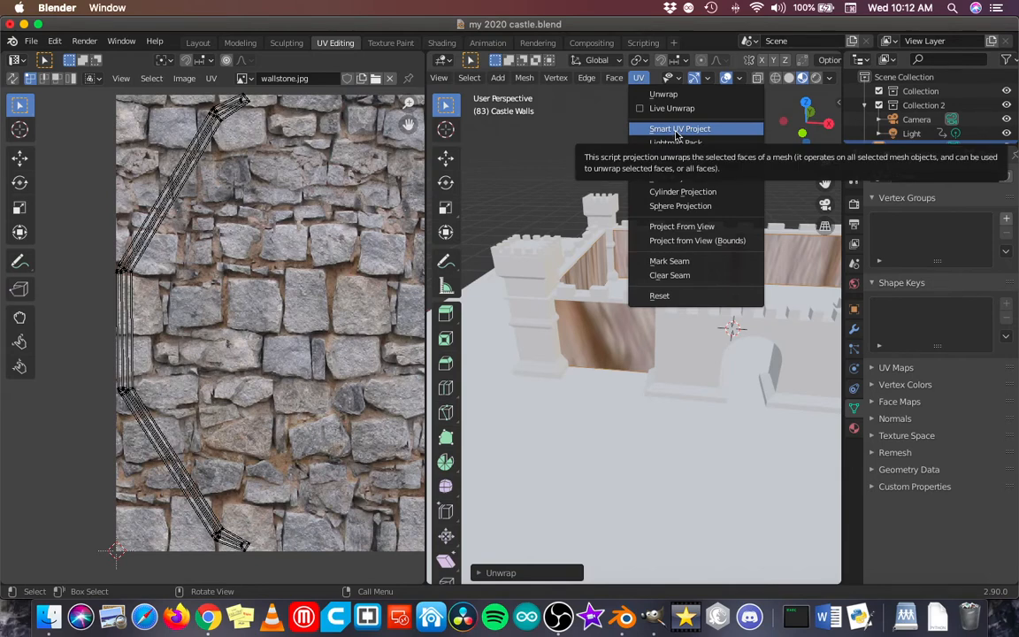
click(678, 131)
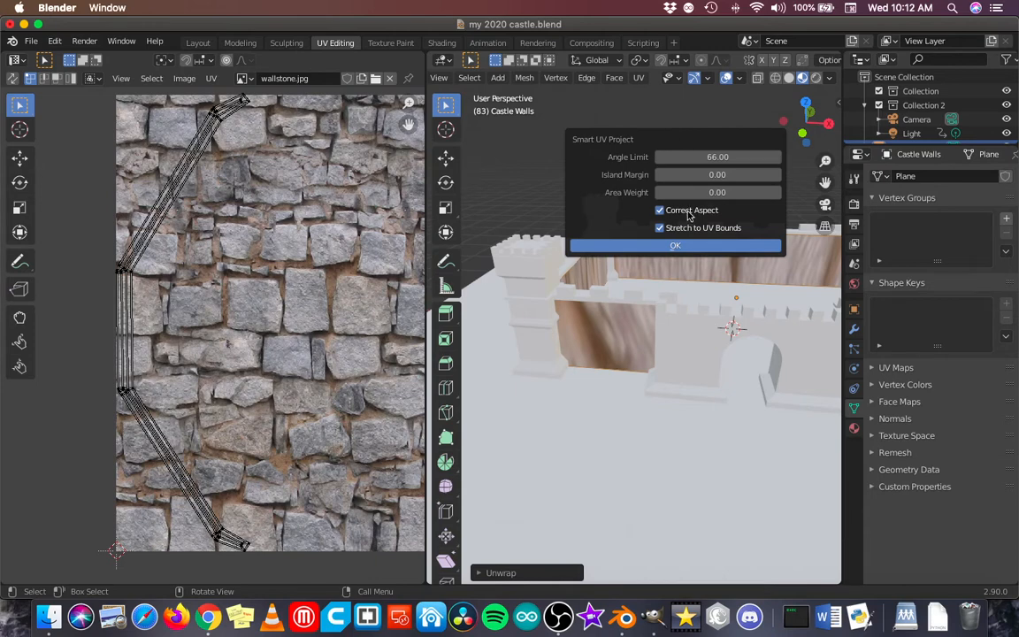
click(677, 246)
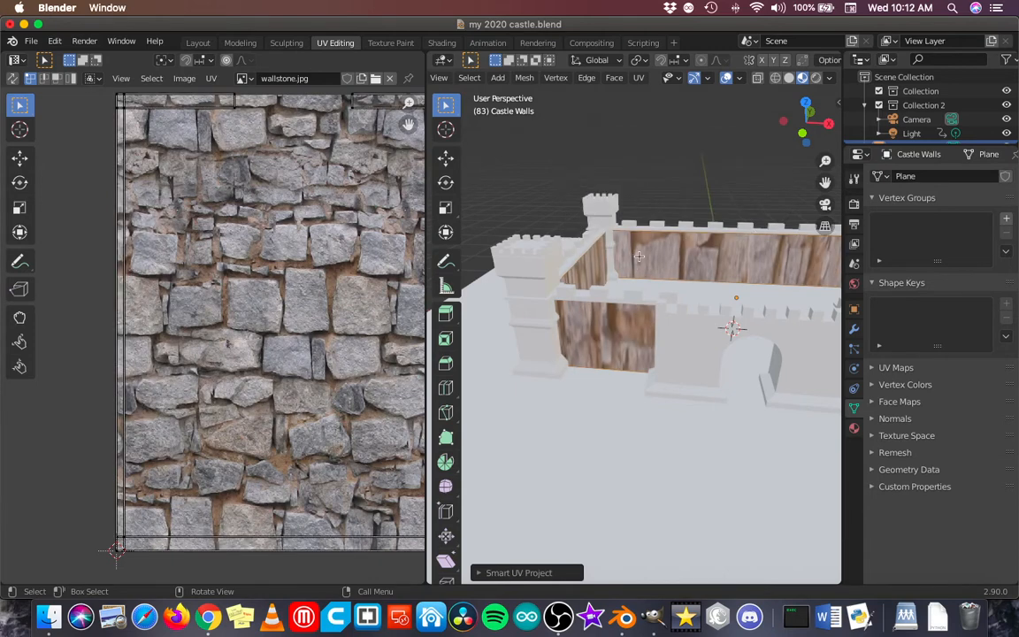
middle_drag(661, 270, 759, 338)
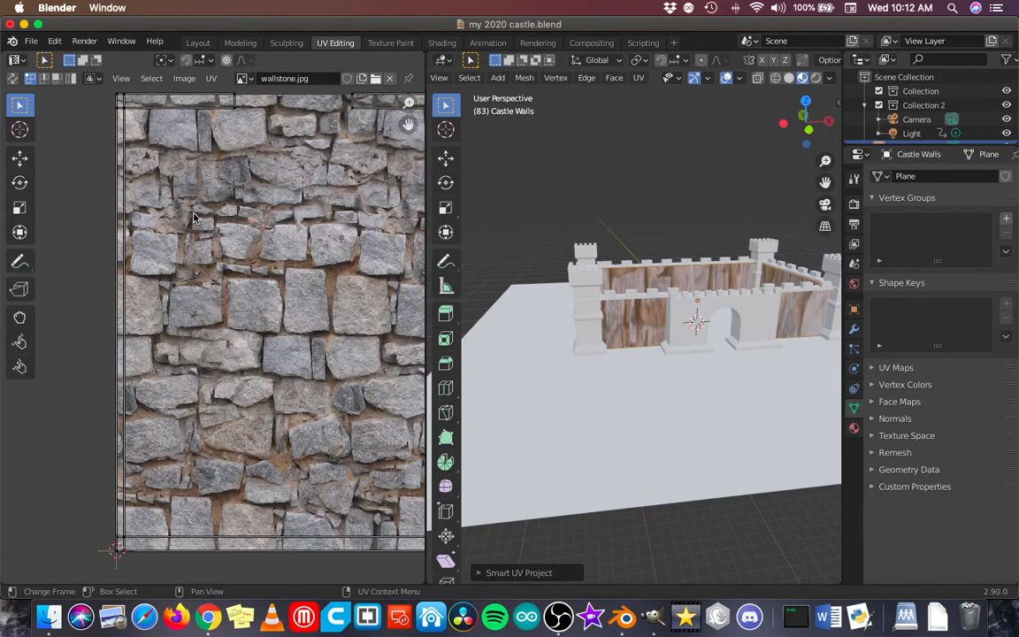
Scale all of the walls' UVs up uniformly to about 4 times their size and inspect the stone pattern on the front wall.
key(a)
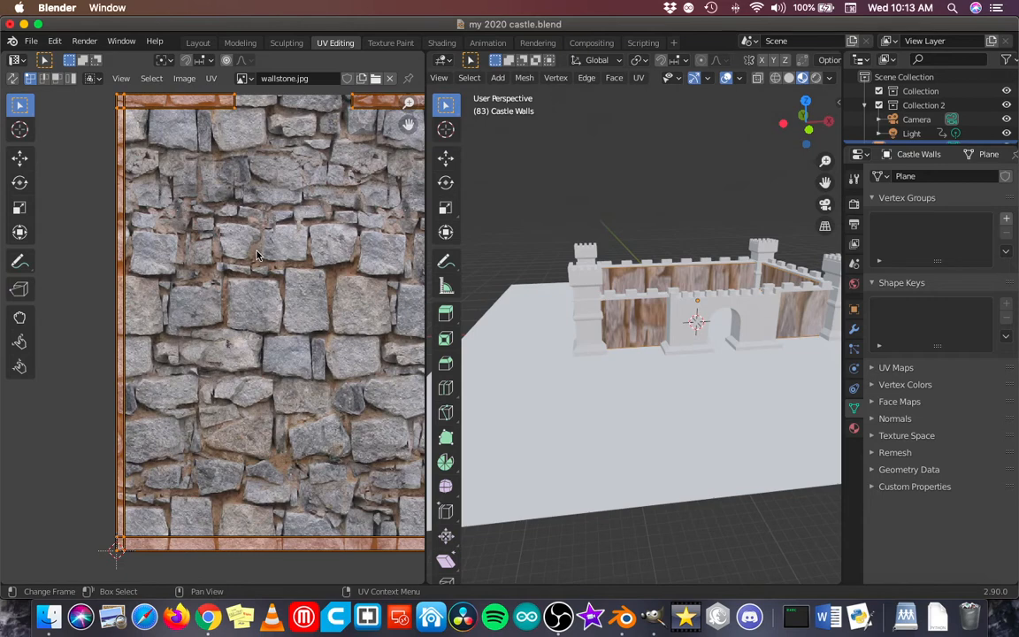
key(s)
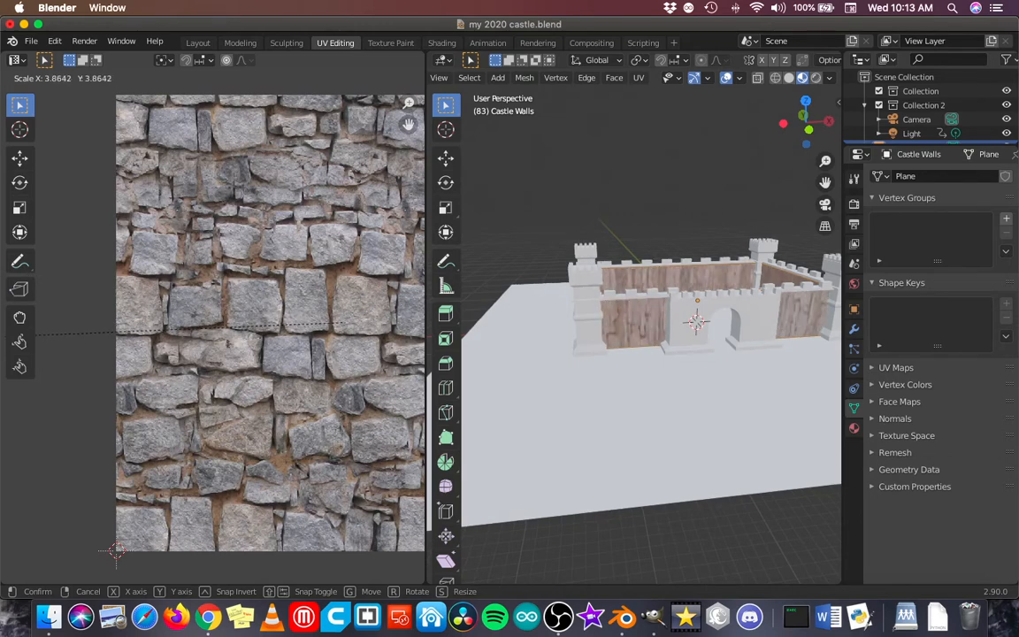
click(407, 340)
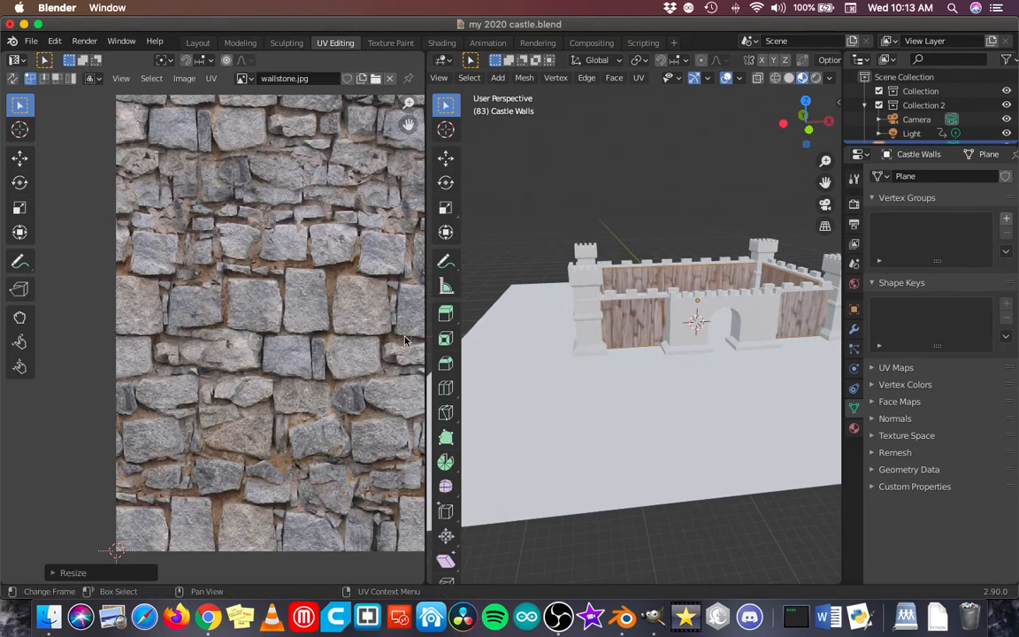
scroll(595, 376, up, 8)
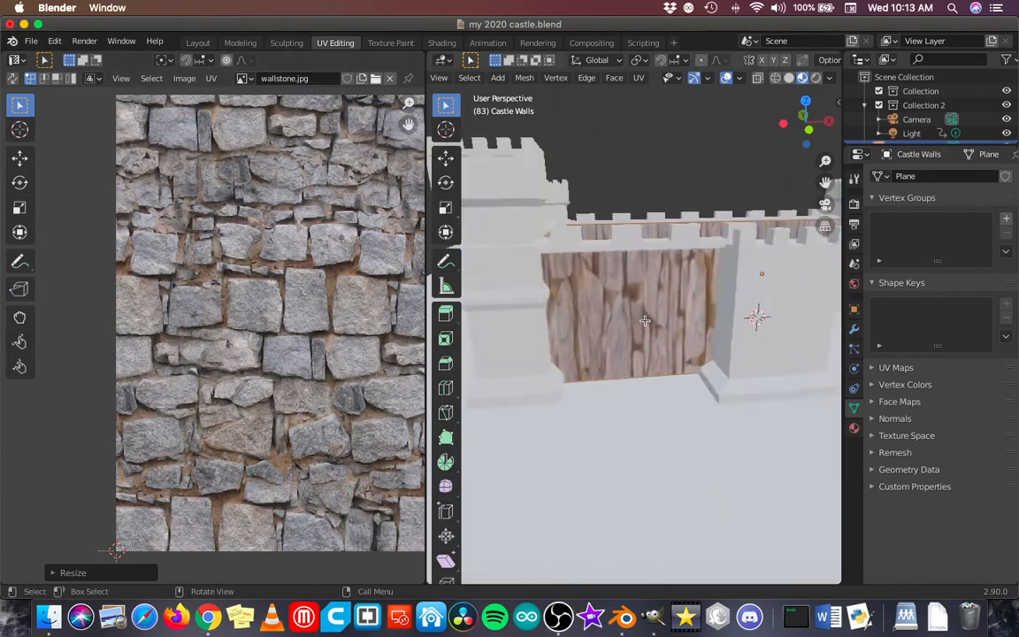
middle_drag(595, 375, 617, 293)
scroll(729, 380, down, 5)
scroll(616, 293, up, 5)
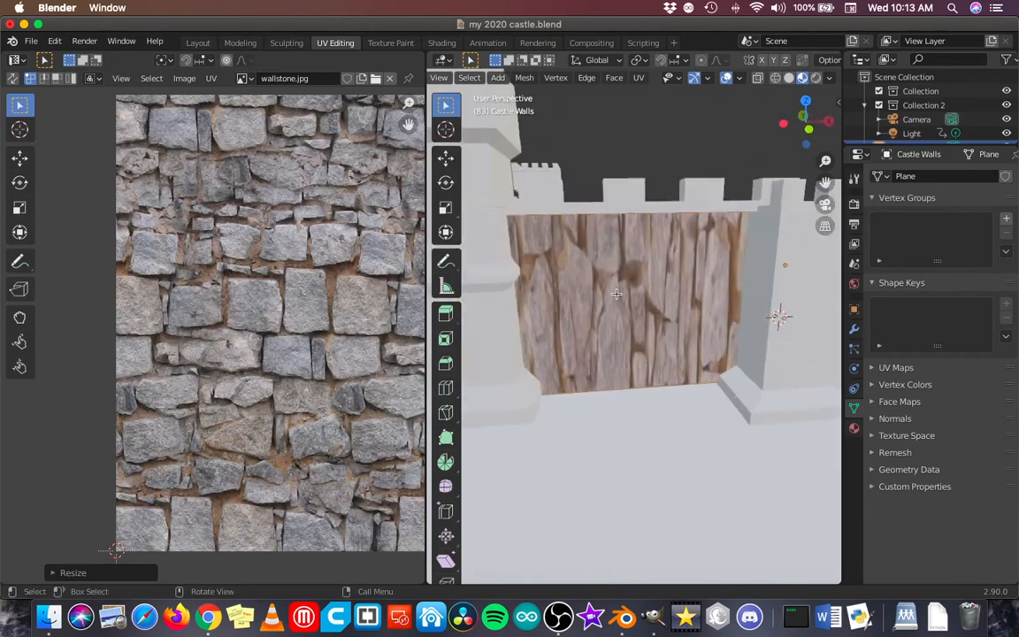
scroll(617, 294, up, 4)
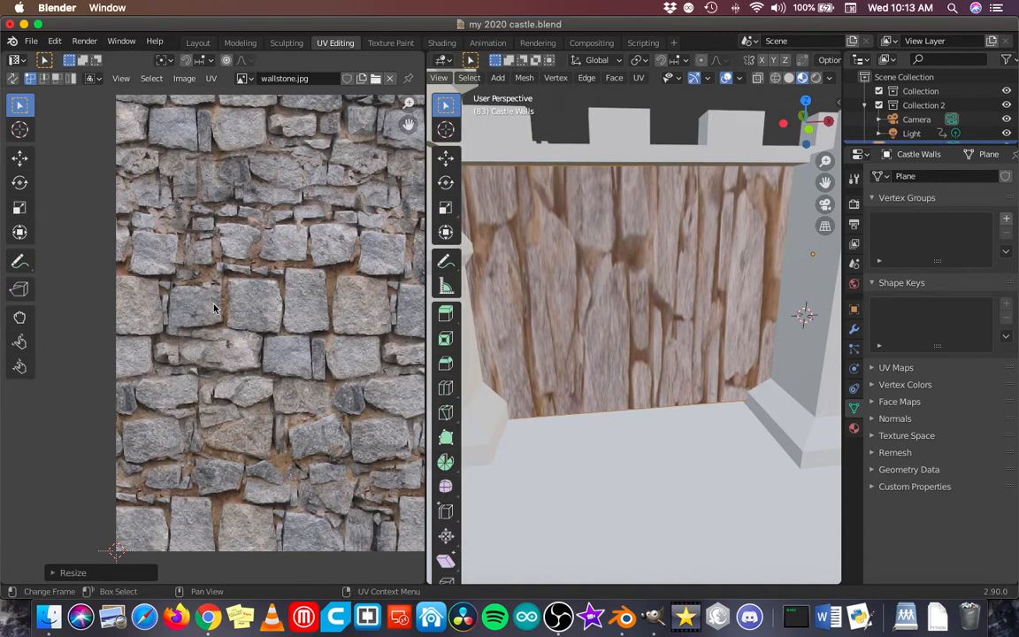
Try to scale all of the walls' UVs along the X axis to about 2.6 times their width.
scroll(214, 308, down, 8)
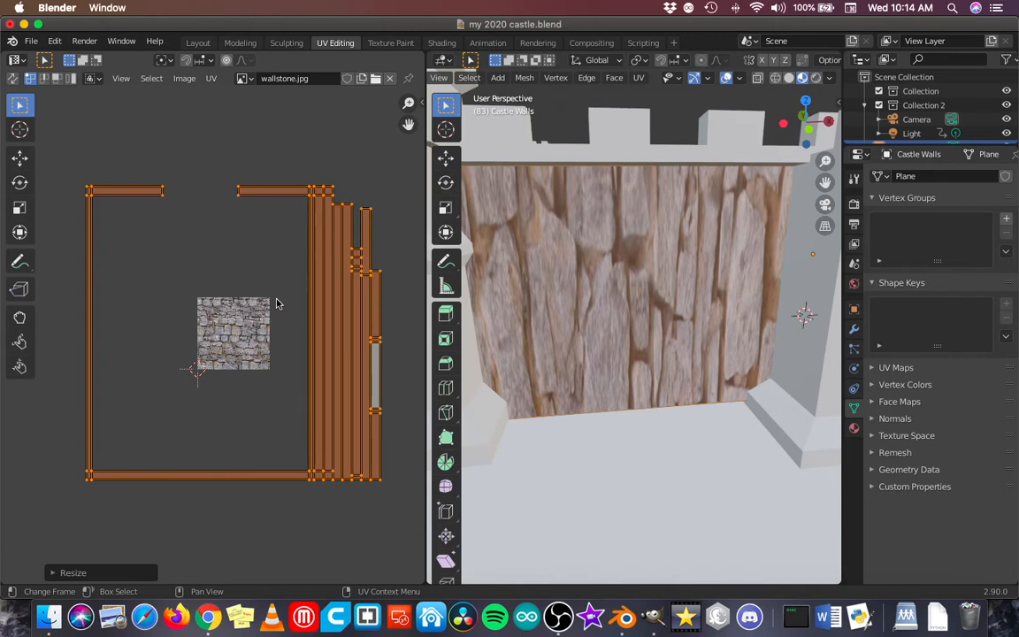
key(s)
key(x)
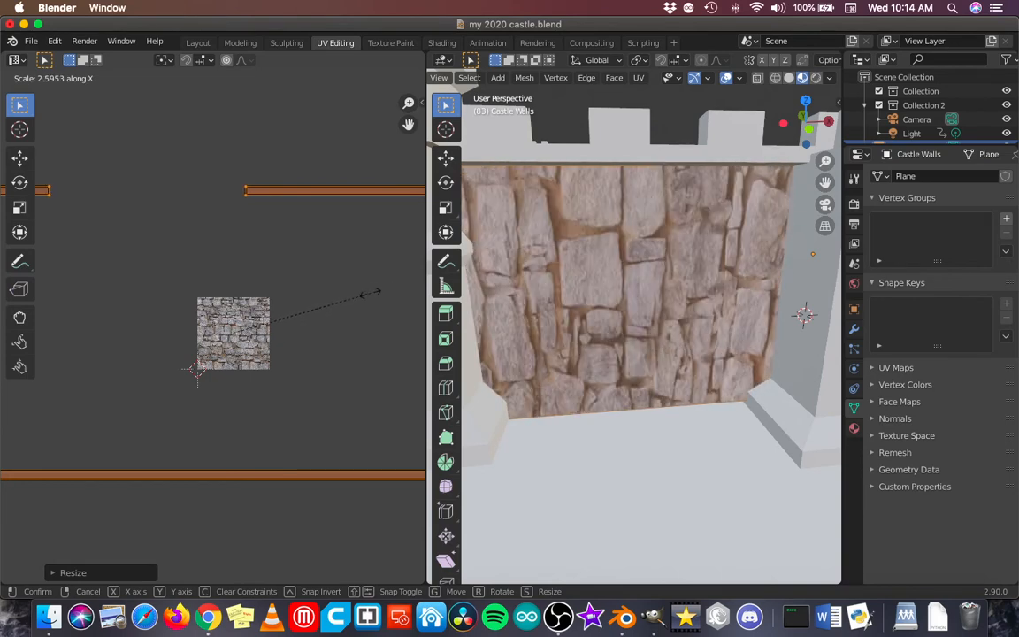
click(371, 297)
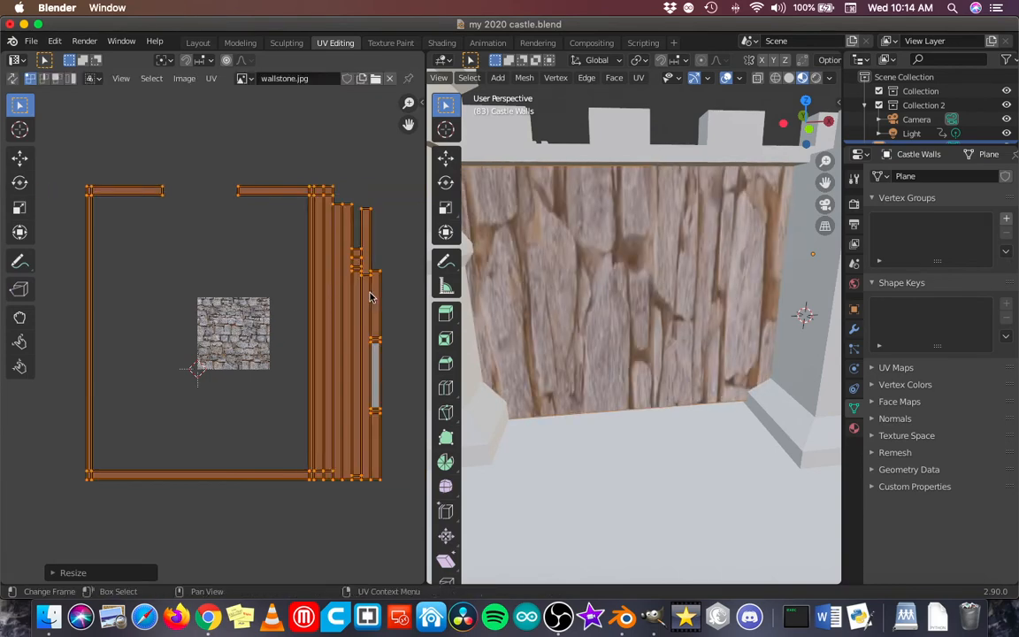
Try to scale all of the walls' UVs to about 0.17 along Y and about 3.8 along X, and undo both.
key(s)
key(y)
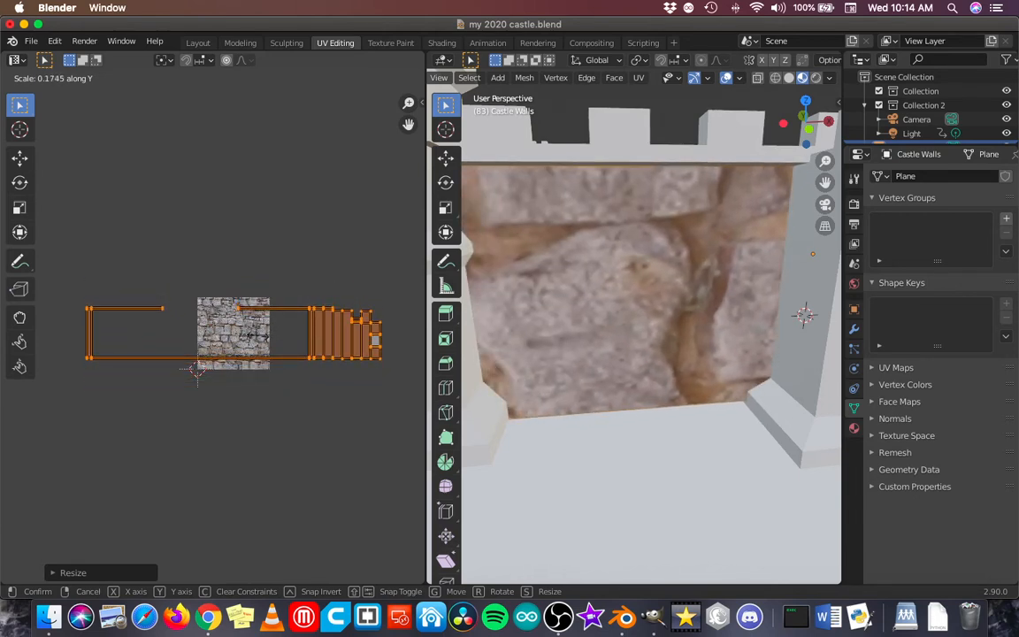
click(257, 340)
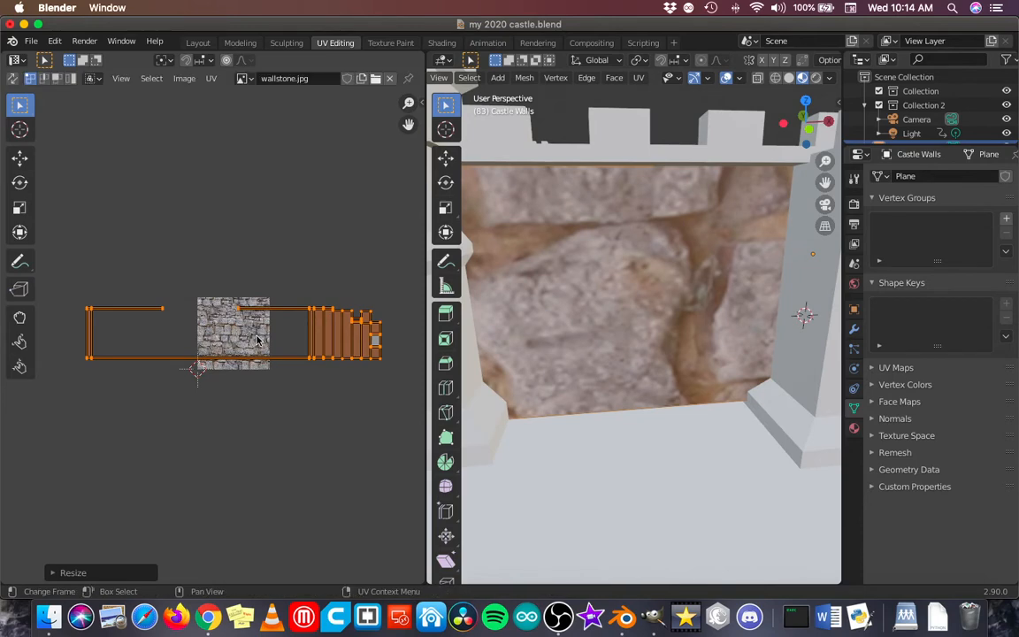
key(s)
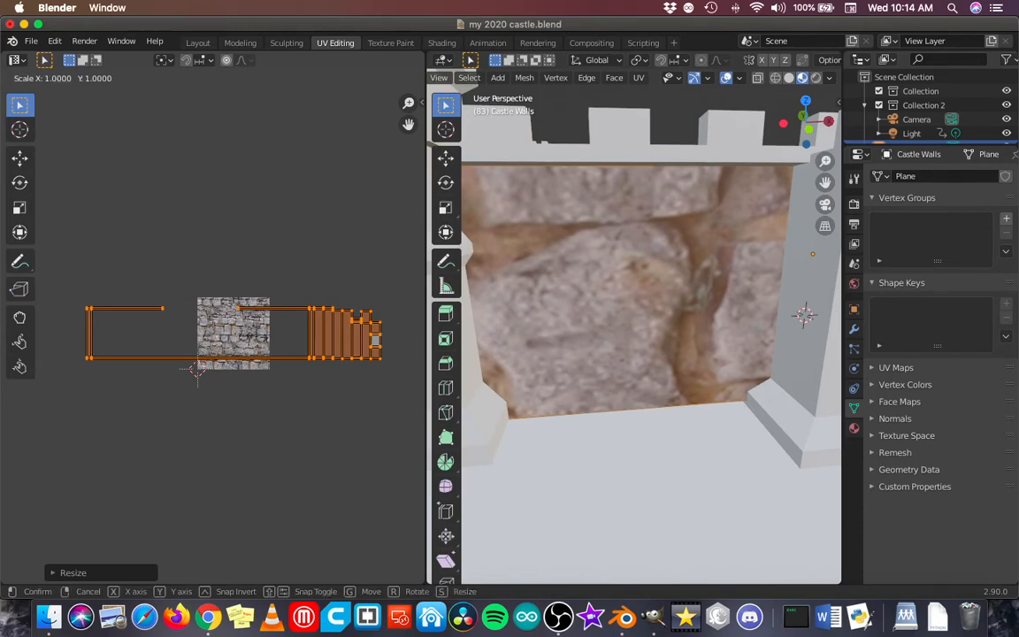
key(x)
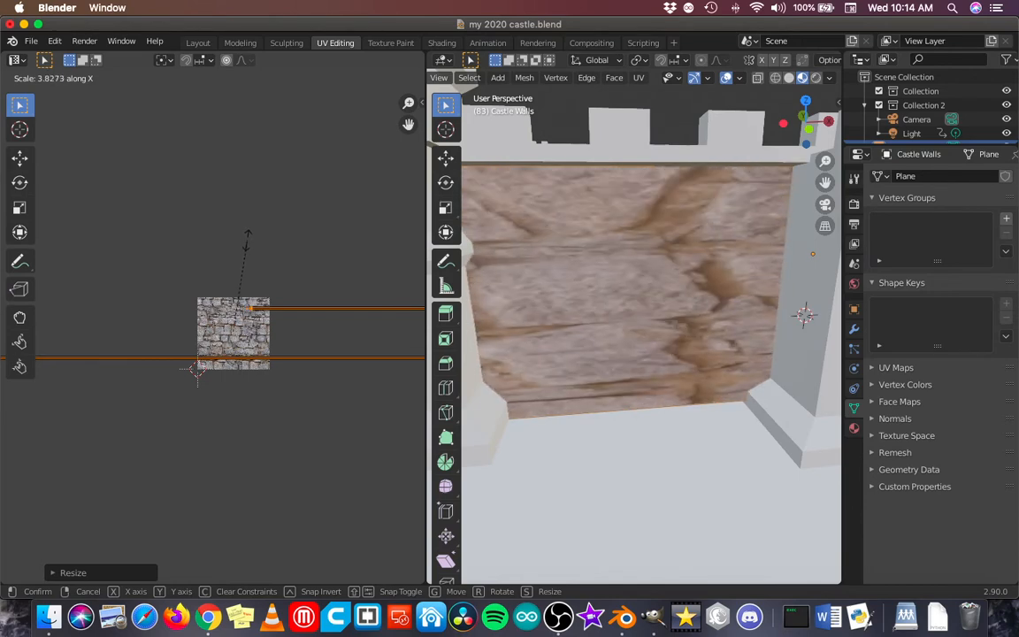
click(257, 207)
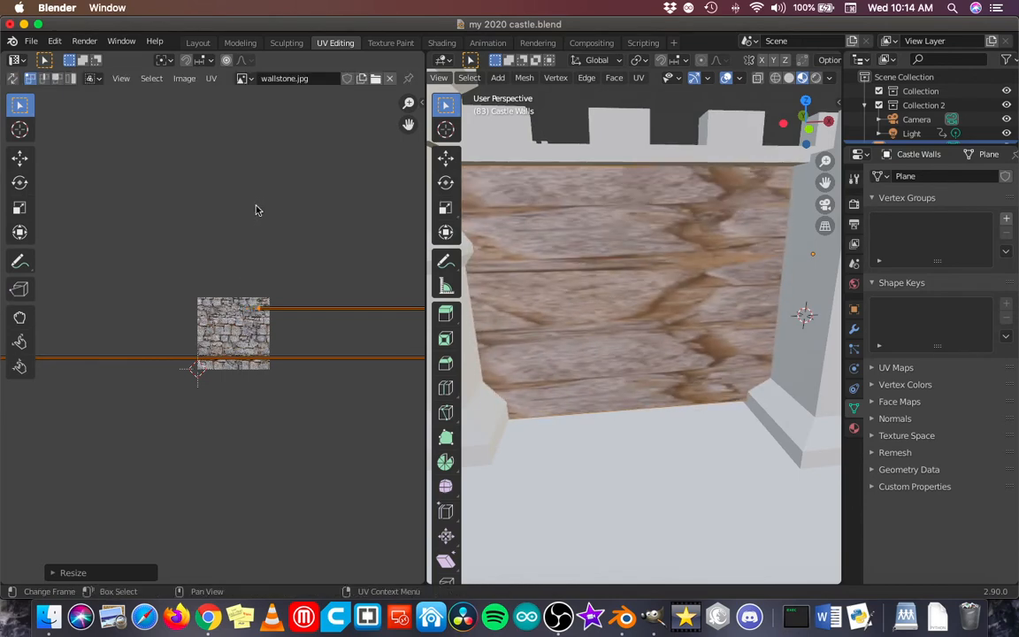
key(ctrl+z)
key(ctrl+z)
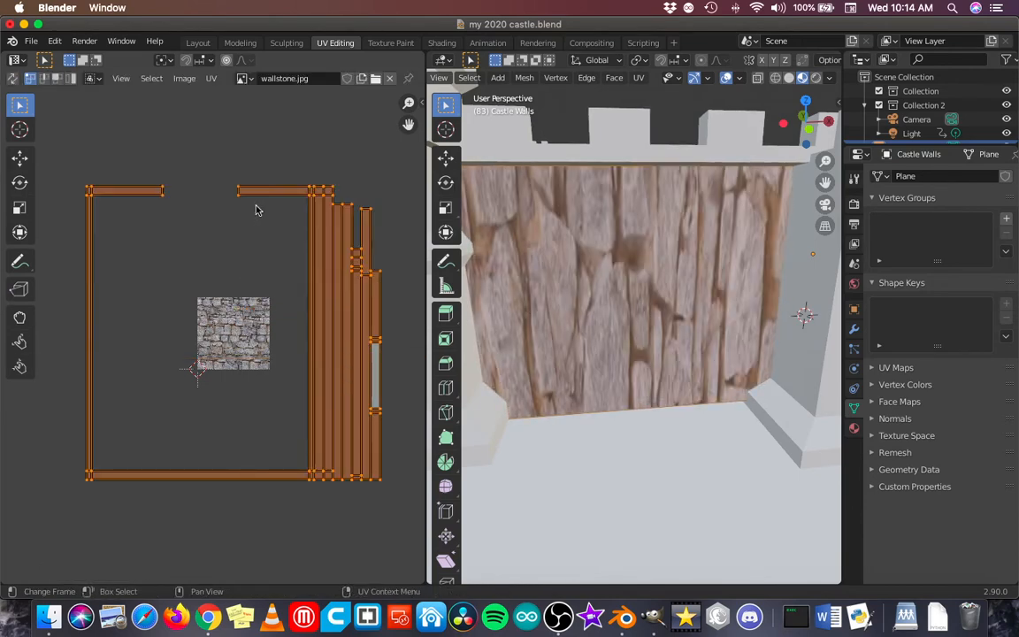
Scale all of the walls' UVs along the X axis to about 4 times their width and inspect the stones on the front wall.
key(s)
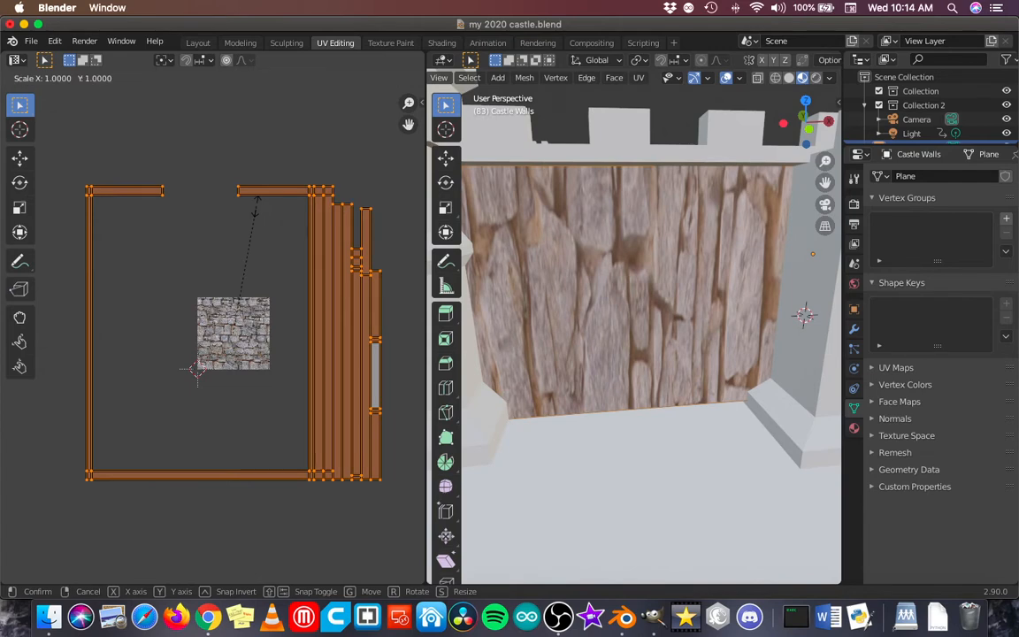
key(x)
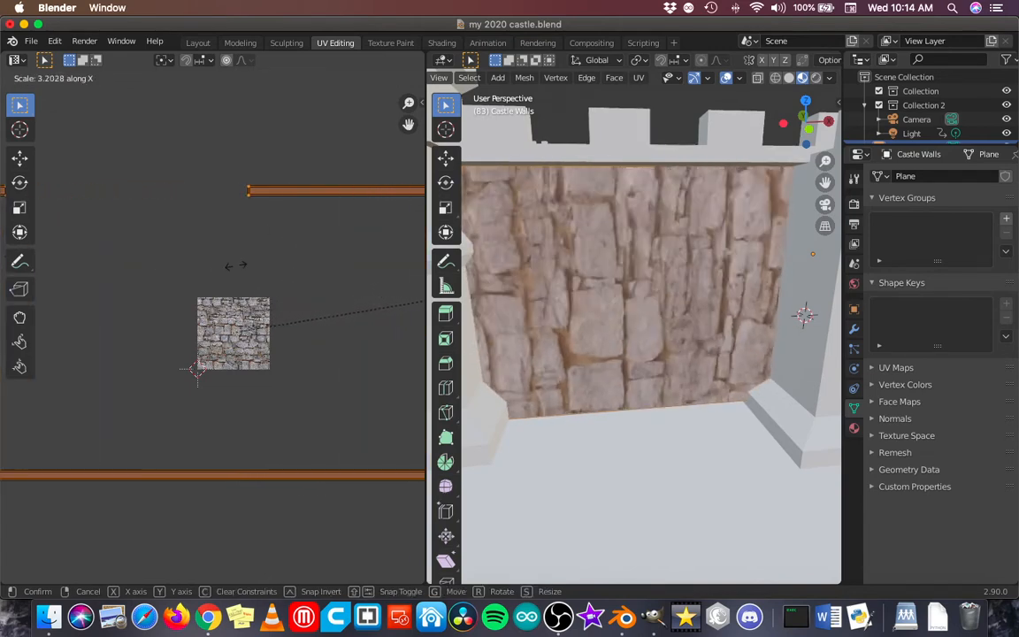
click(320, 267)
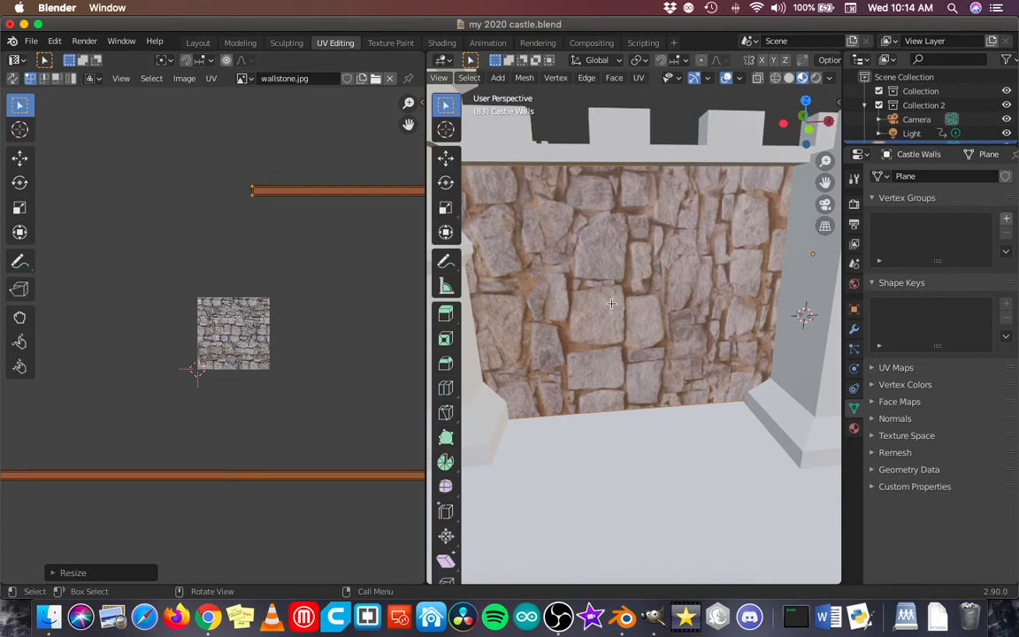
scroll(588, 287, up, 4)
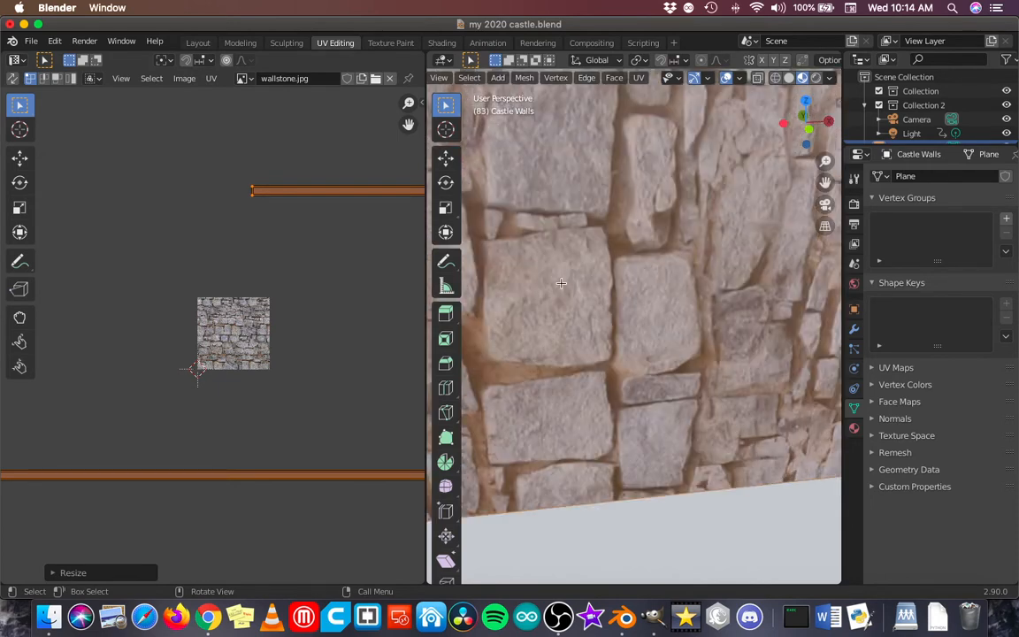
scroll(575, 292, up, 5)
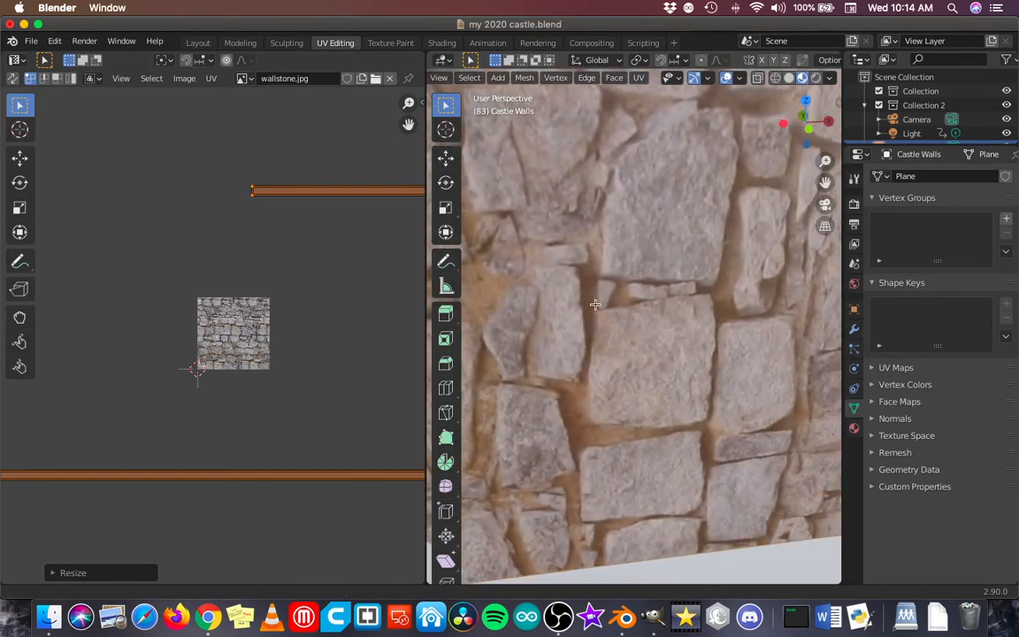
shift+middle_drag(495, 288, 579, 274)
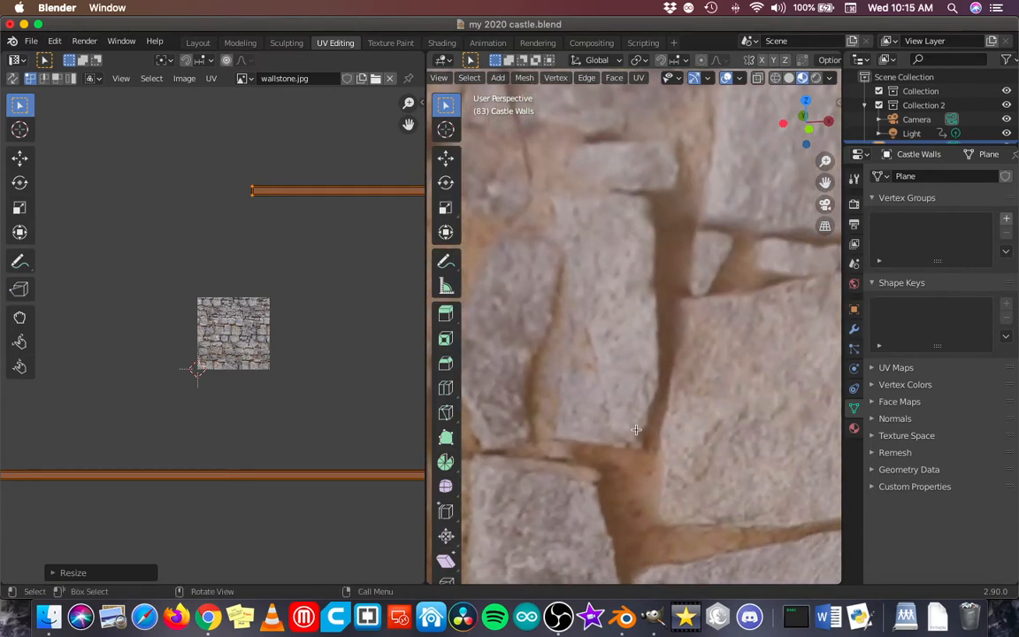
scroll(674, 219, down, 5)
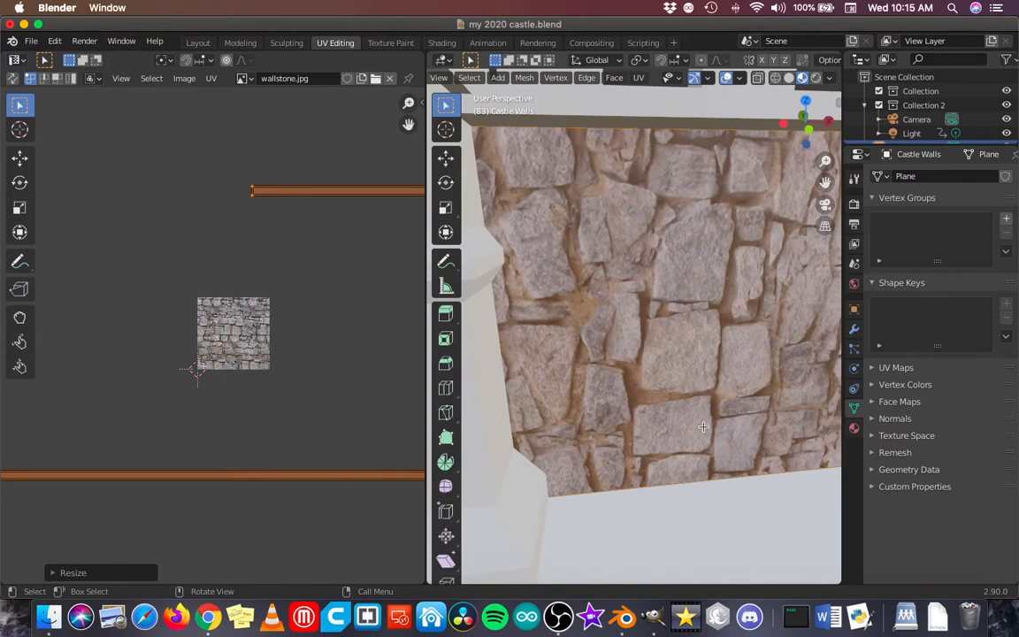
scroll(690, 427, down, 8)
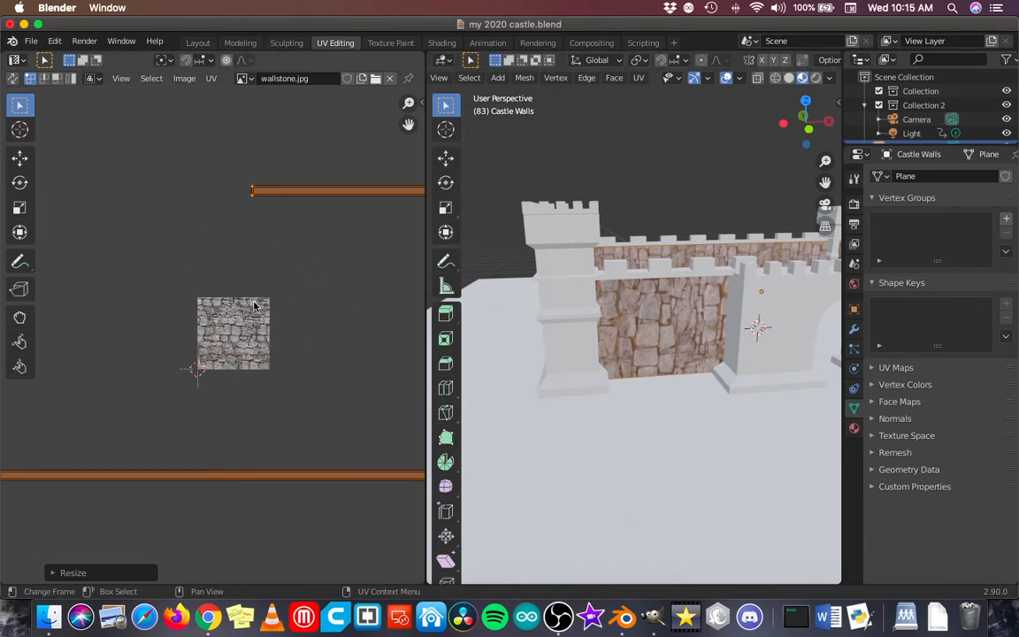
Rotate all of the walls' UVs by 90 degrees and inspect the stone courses up close on the front wall.
key(r)
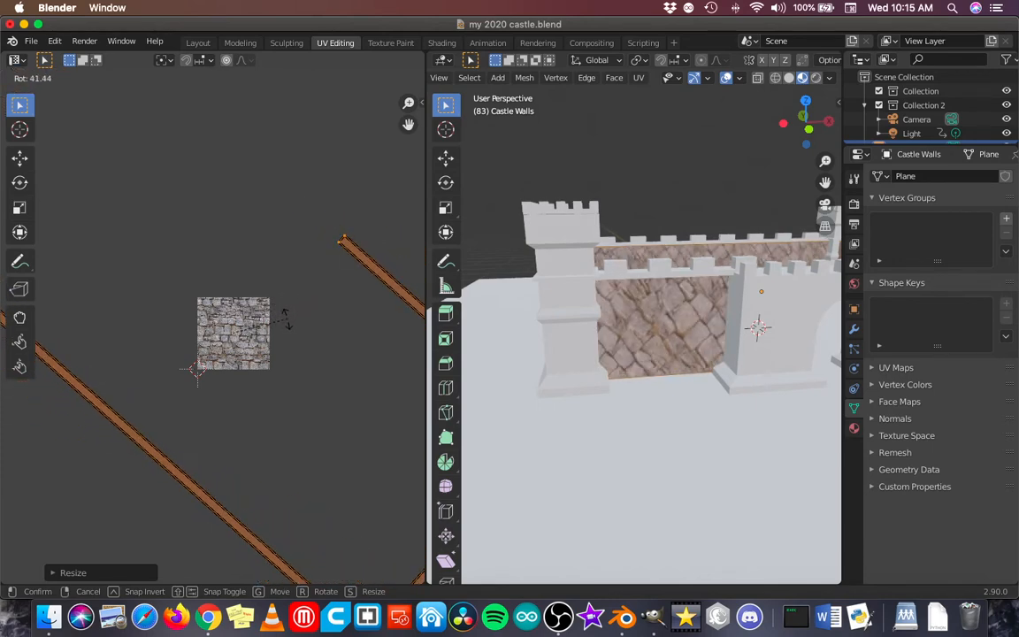
text(90)
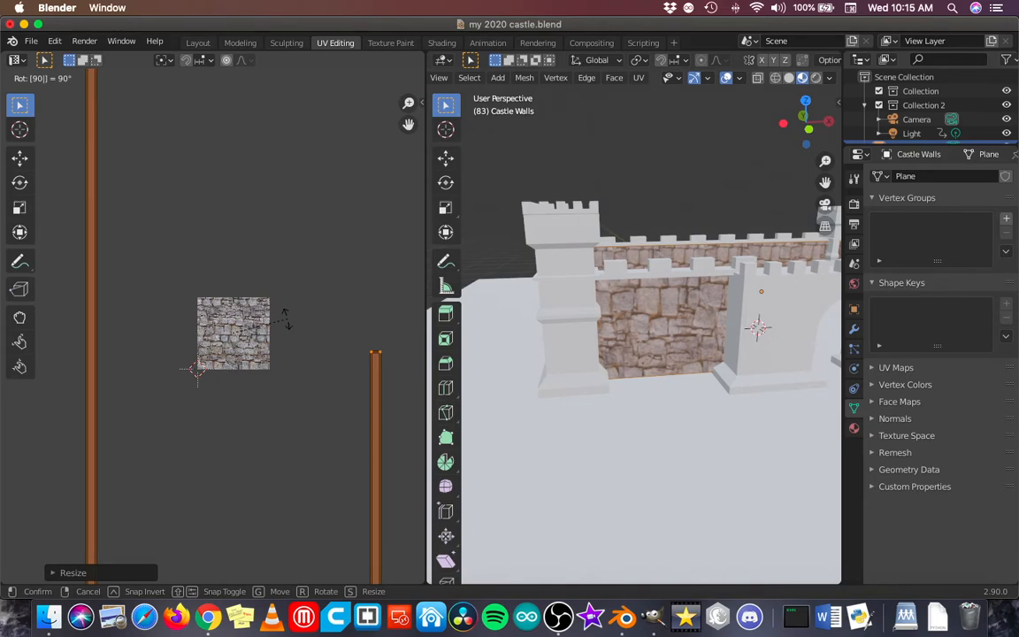
key(Return)
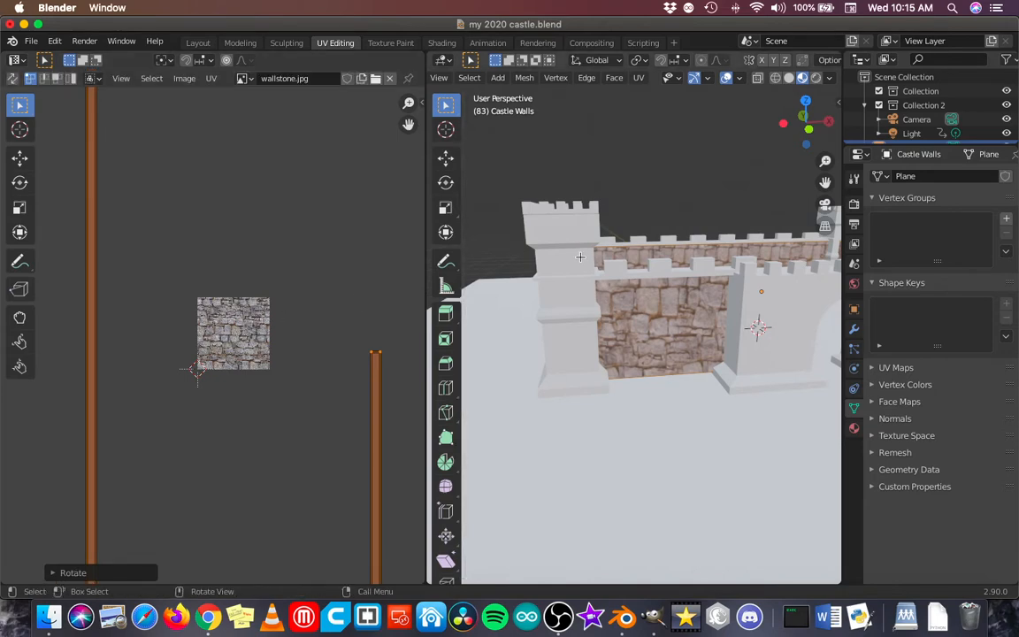
scroll(769, 323, up, 5)
scroll(674, 313, up, 4)
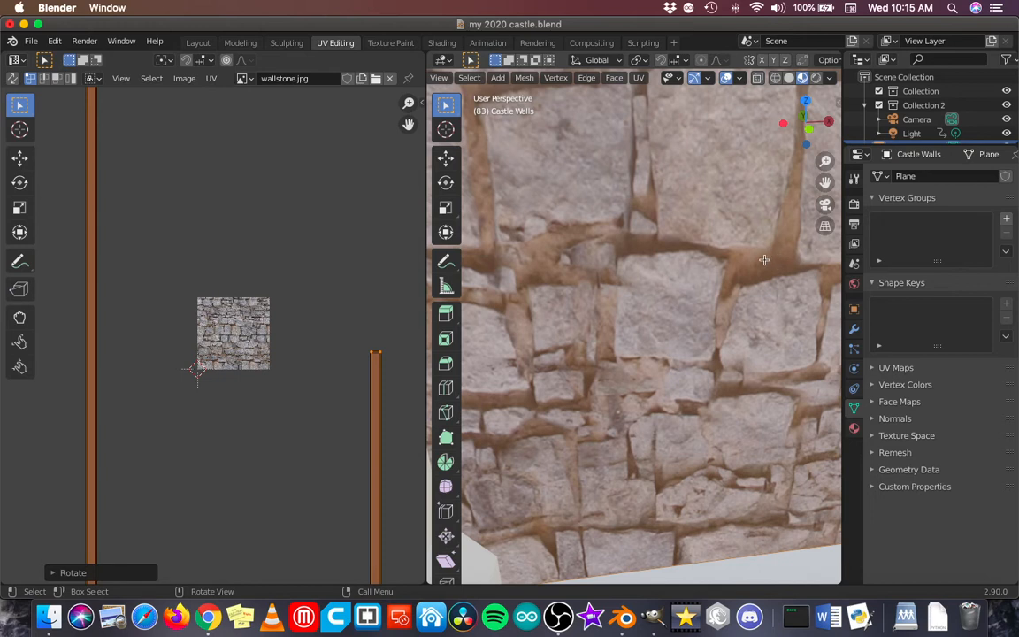
Rotate all of the walls' UVs by a further 180 degrees.
scroll(354, 314, down, 3)
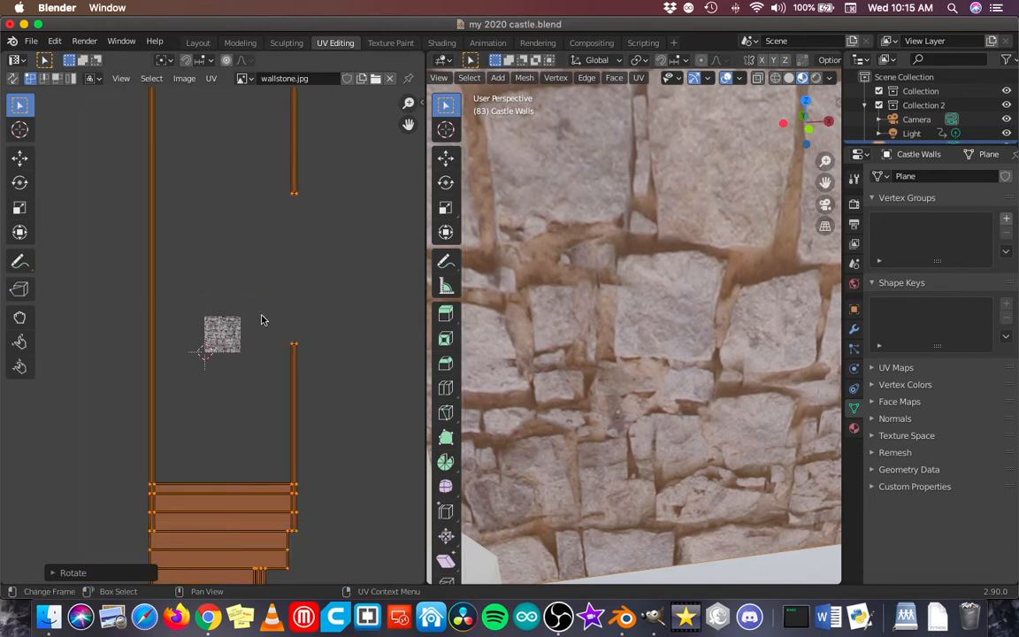
text(r)
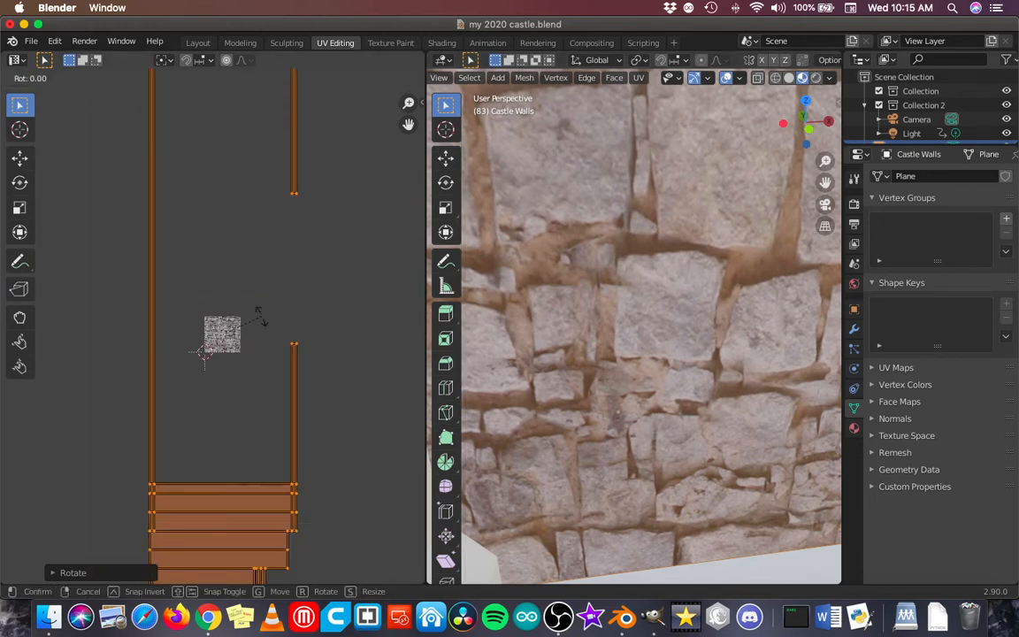
text(180)
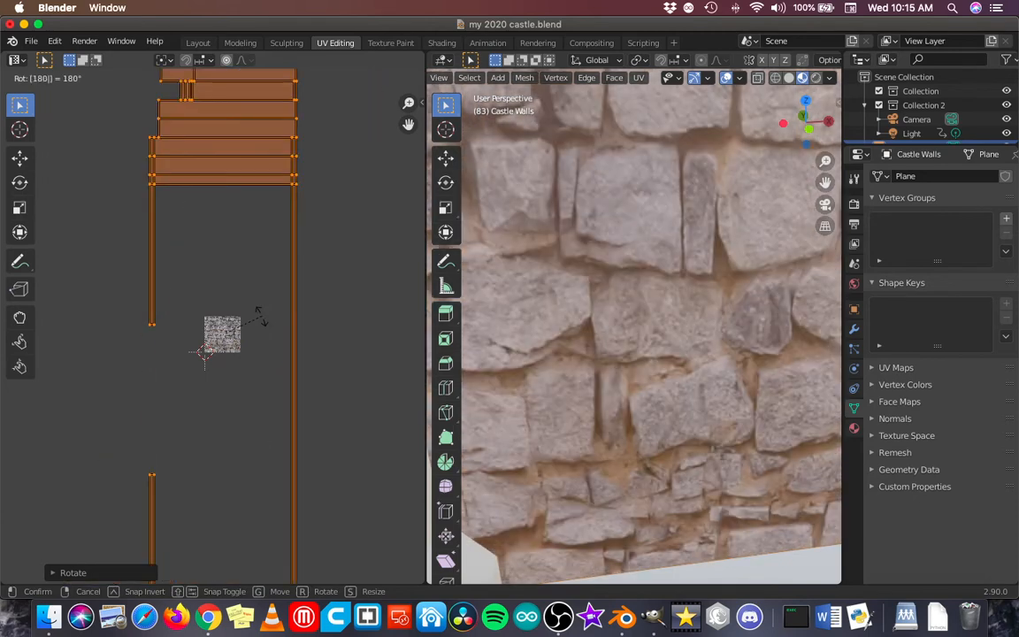
key(Return)
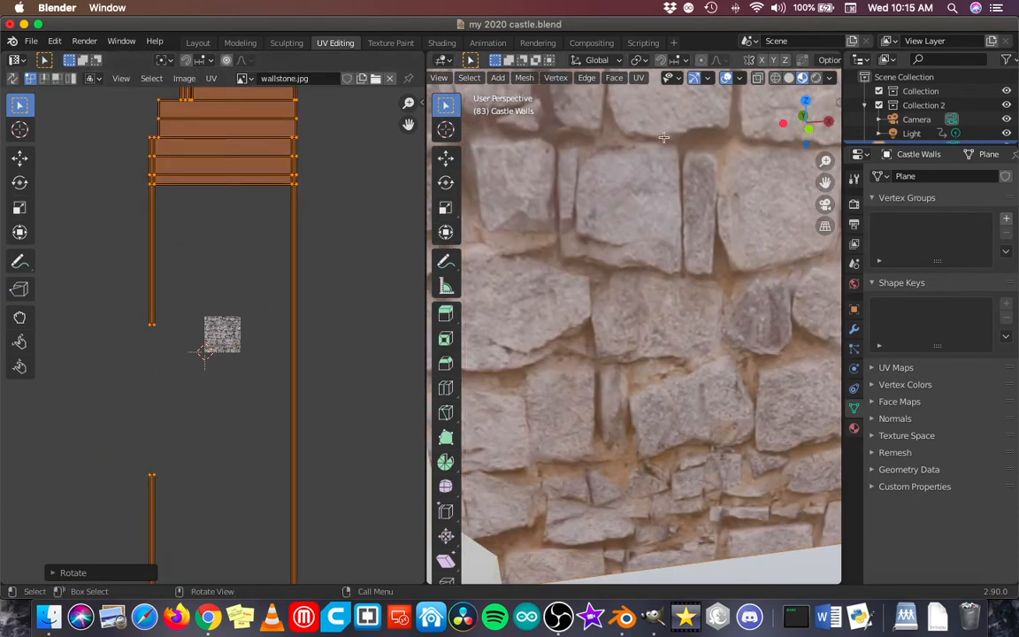
Examine the size and direction of the stones on the front, side and rear walls around the castle.
scroll(582, 251, down, 5)
scroll(582, 251, down, 3)
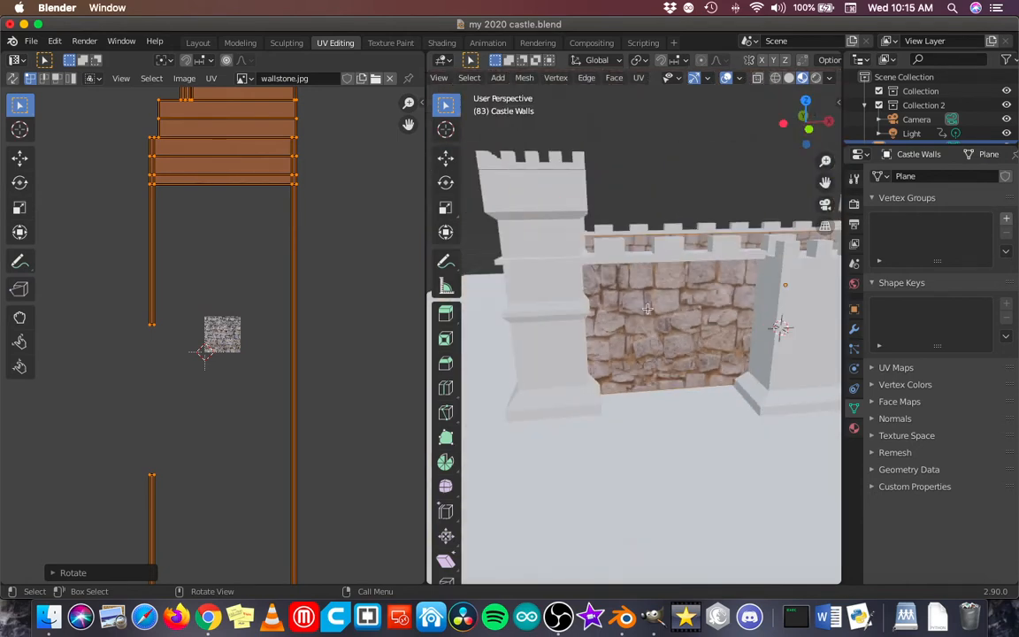
middle_drag(637, 317, 761, 415)
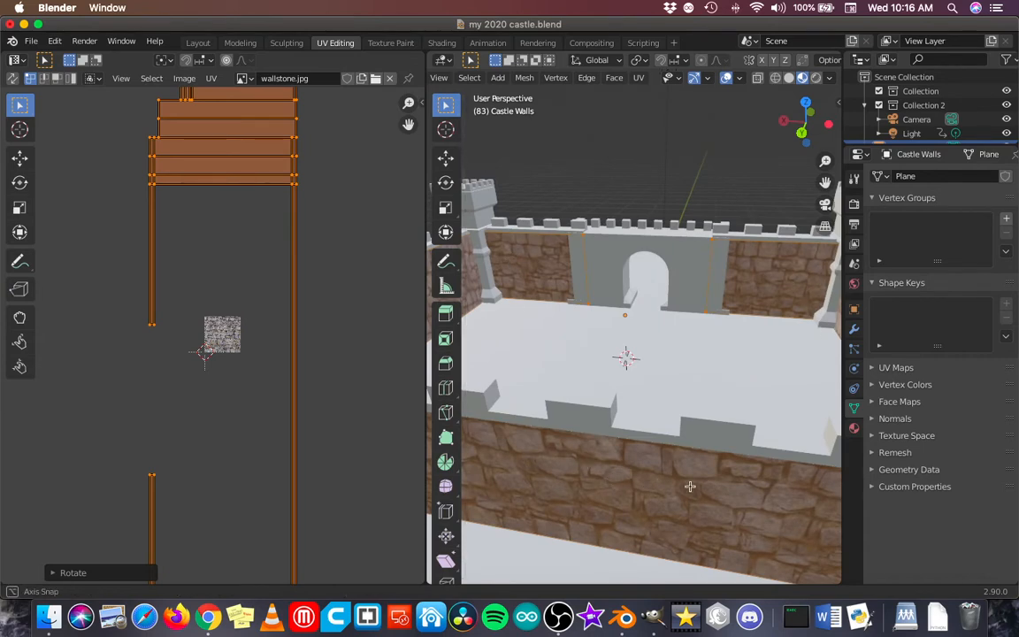
middle_drag(689, 485, 578, 452)
scroll(531, 422, down, 2)
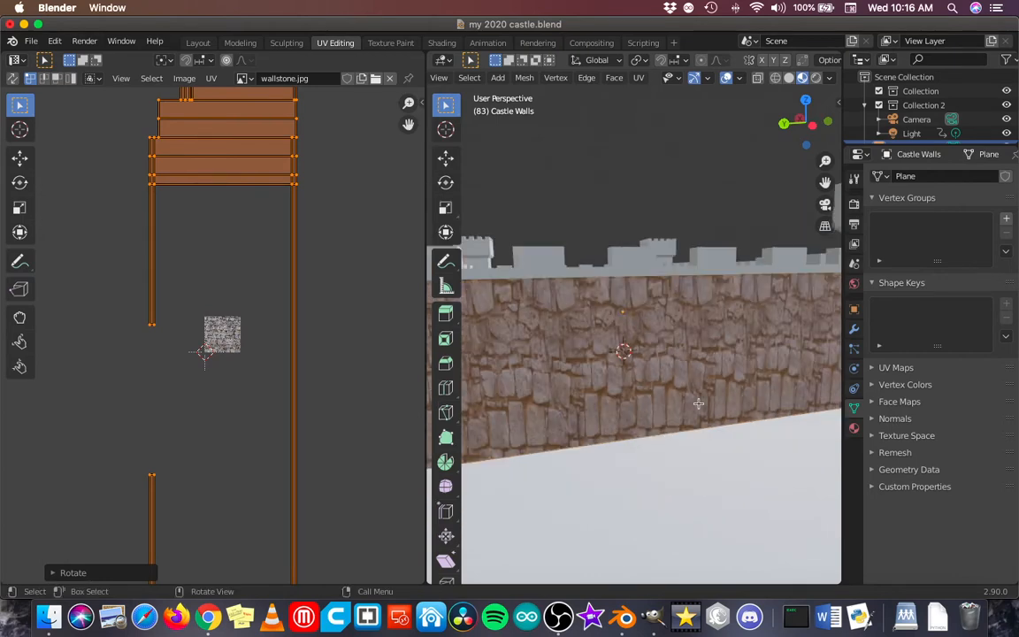
middle_drag(698, 403, 675, 361)
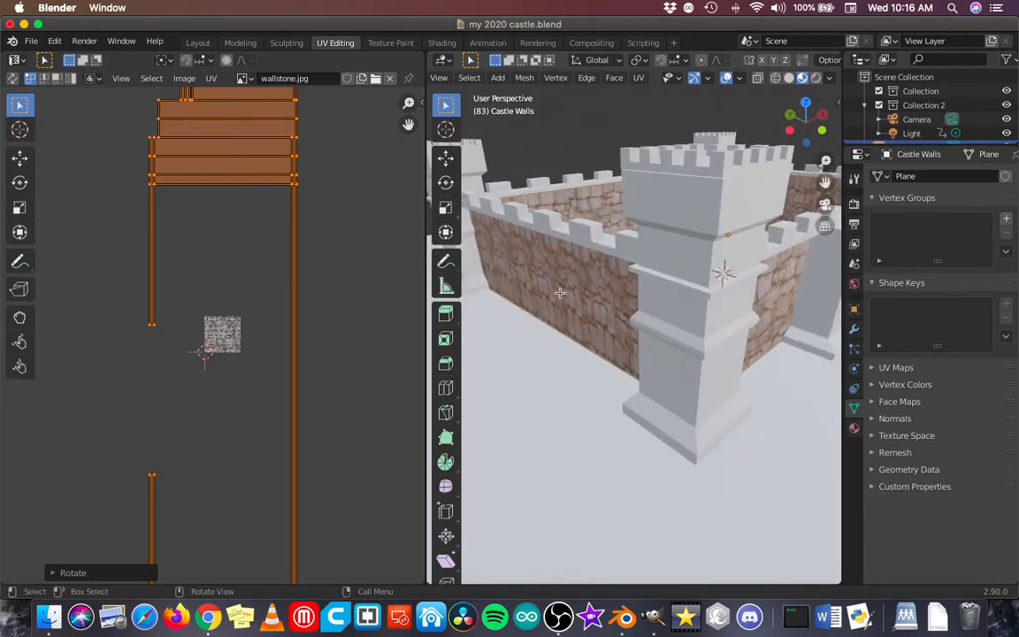
middle_drag(556, 288, 653, 305)
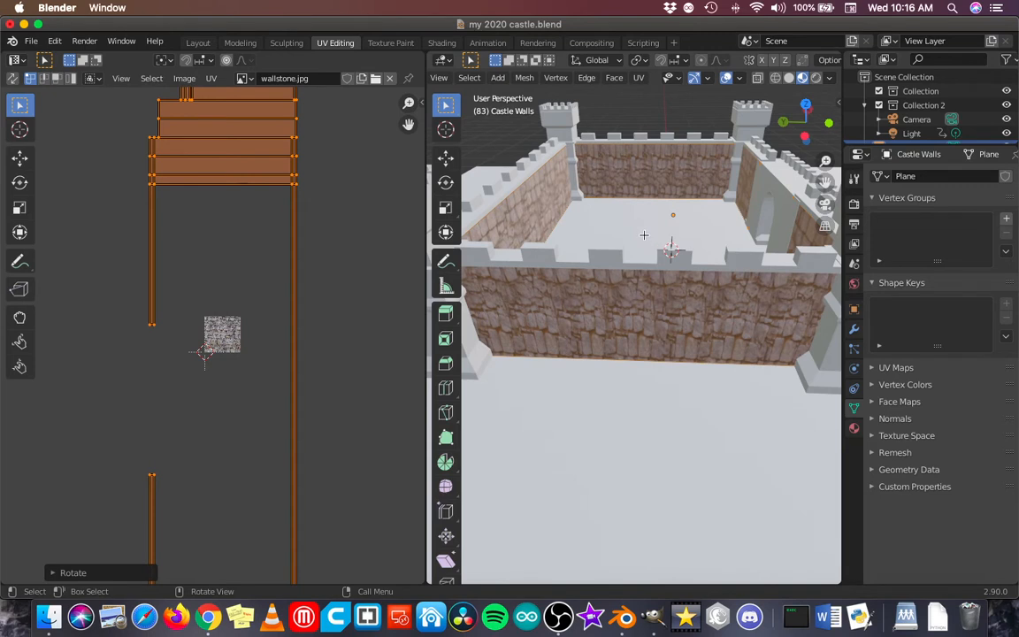
Turn on UV sync selection, deselect the whole mesh and switch to face select mode.
click(14, 80)
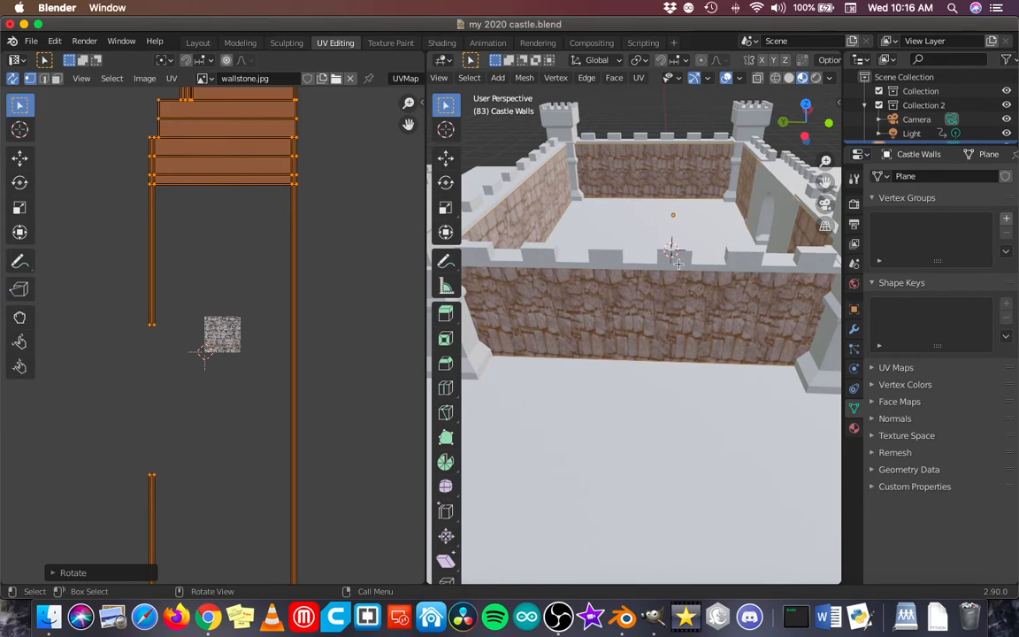
key(alt+a)
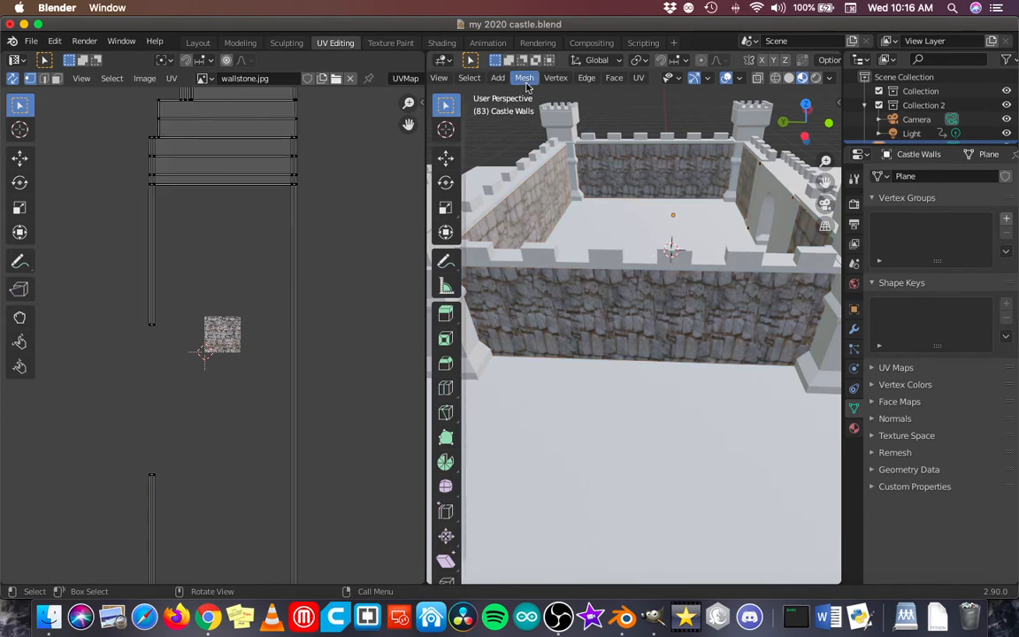
scroll(526, 85, up, 4)
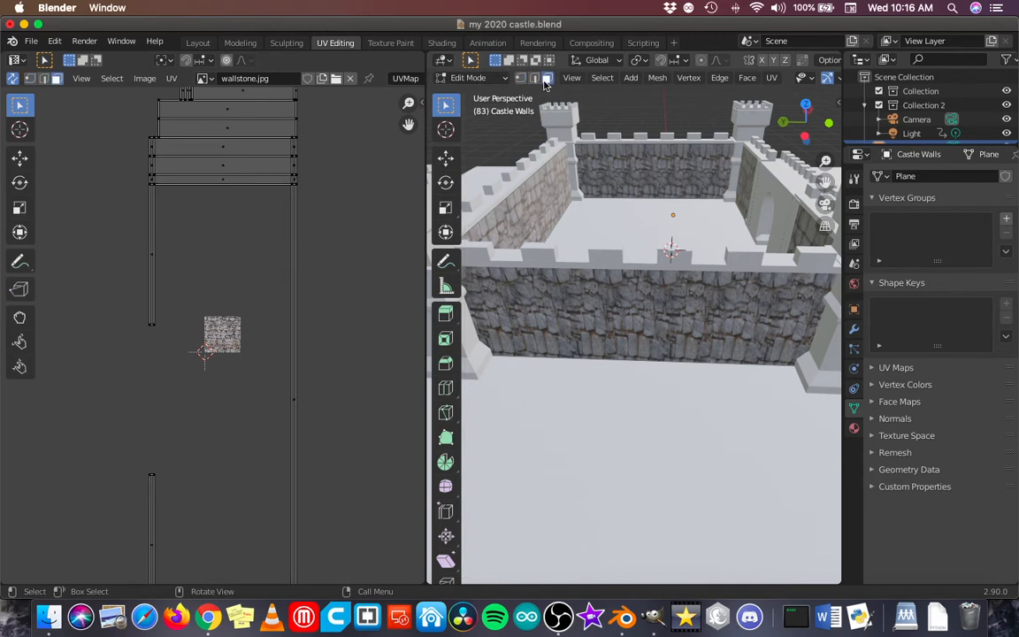
Scale the UVs of the outer face of the side wall opposite the viewer's far wall along X to about 0.46 and inspect its stones.
click(626, 313)
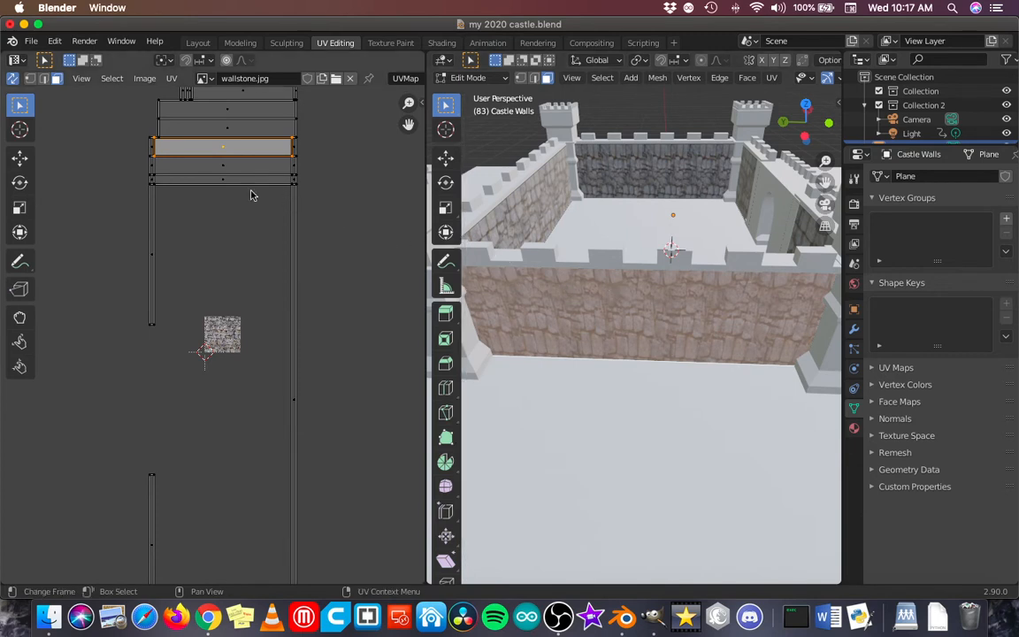
key(s)
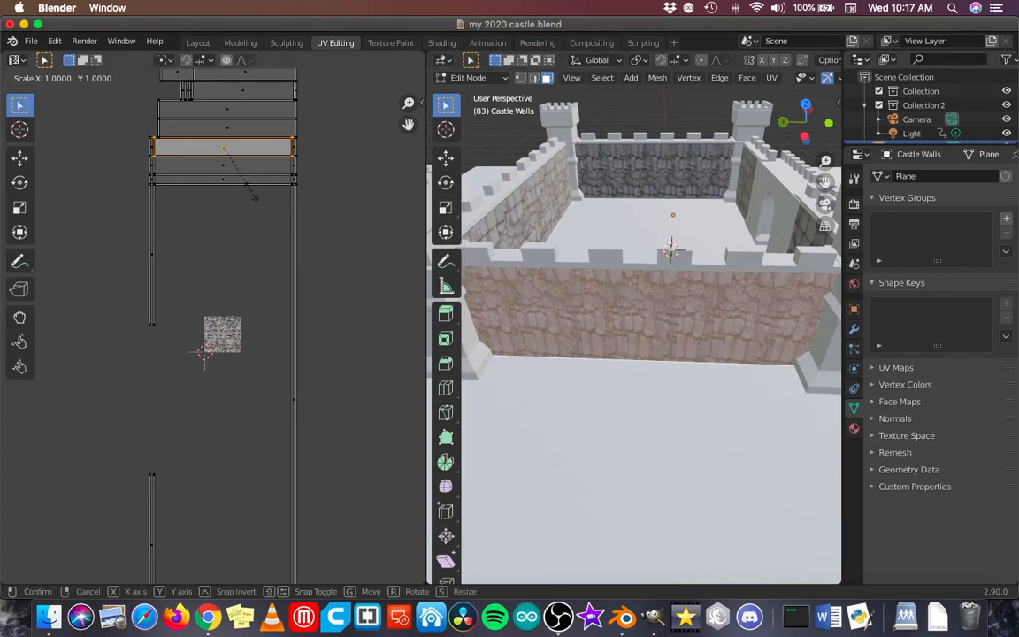
key(x)
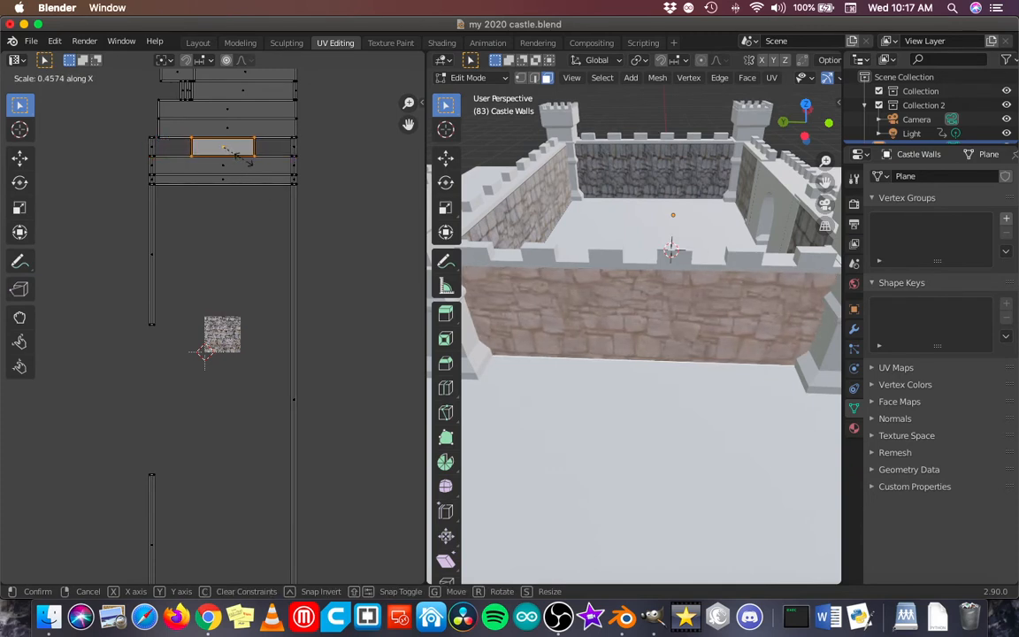
click(249, 161)
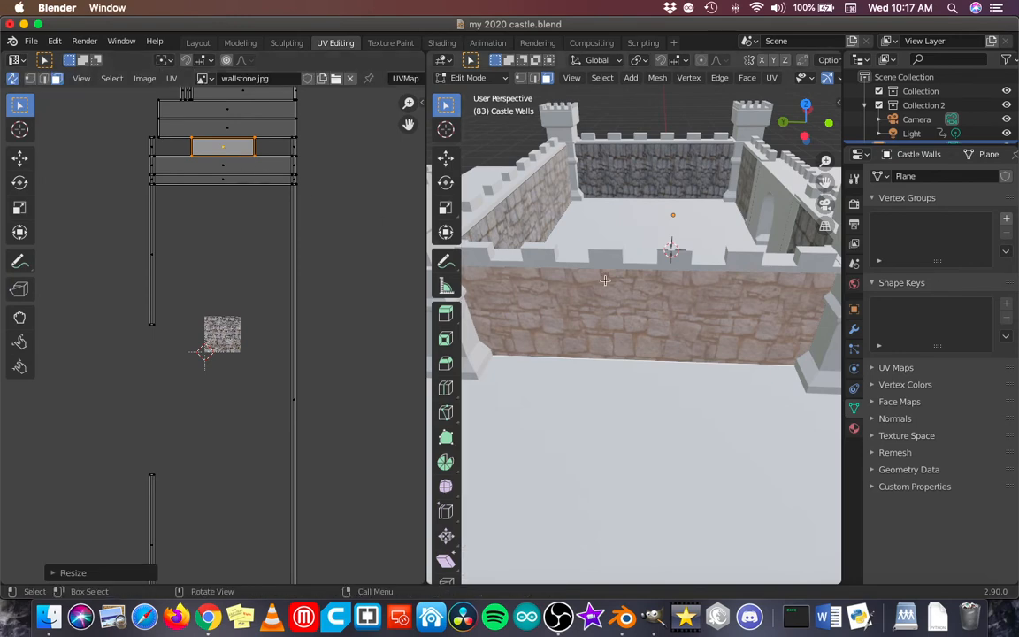
middle_drag(544, 253, 604, 304)
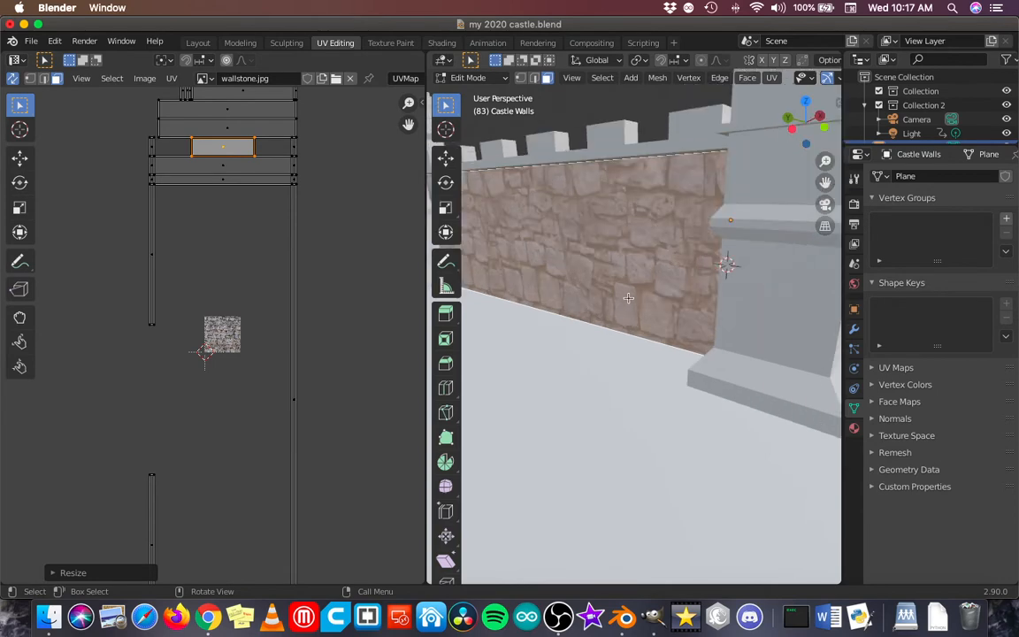
Deselect all faces and inspect the rescaled stones on the outer side wall up close and against the other walls.
key(alt+a)
scroll(684, 254, up, 5)
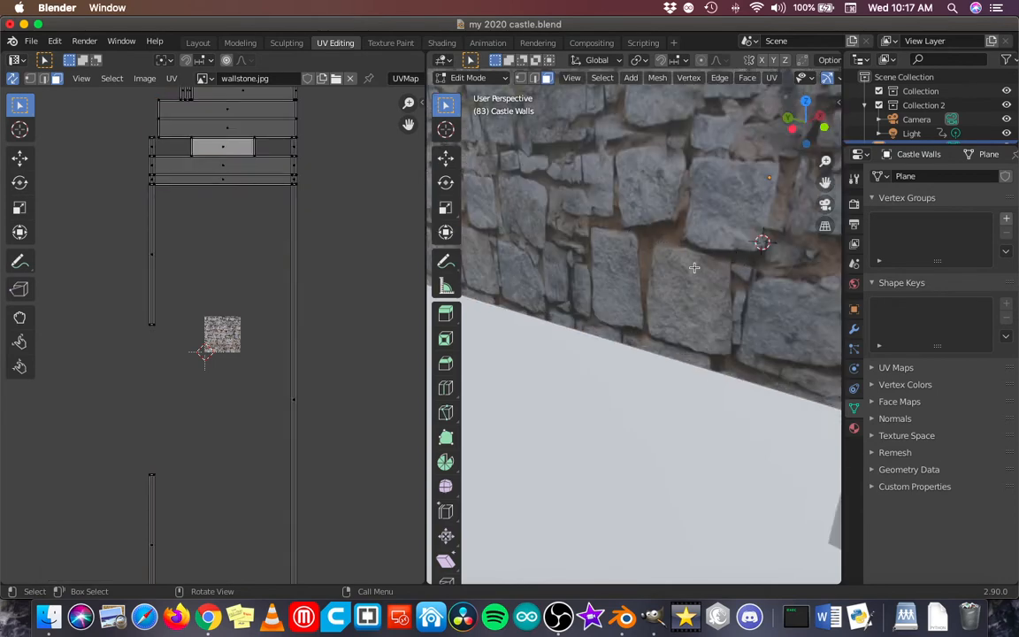
scroll(624, 240, down, 6)
middle_drag(570, 256, 696, 162)
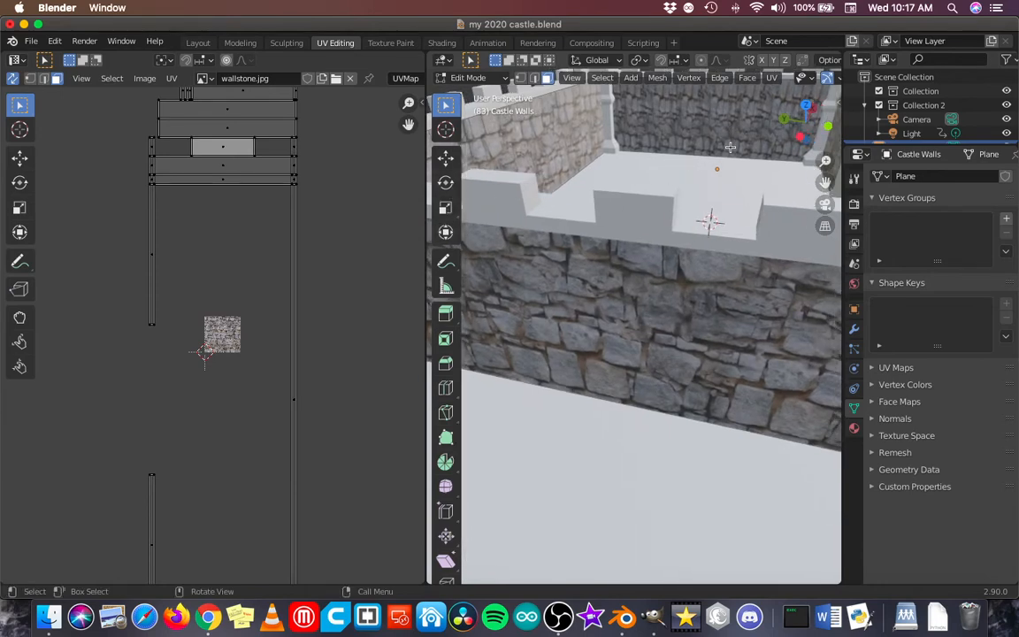
middle_drag(658, 126, 650, 268)
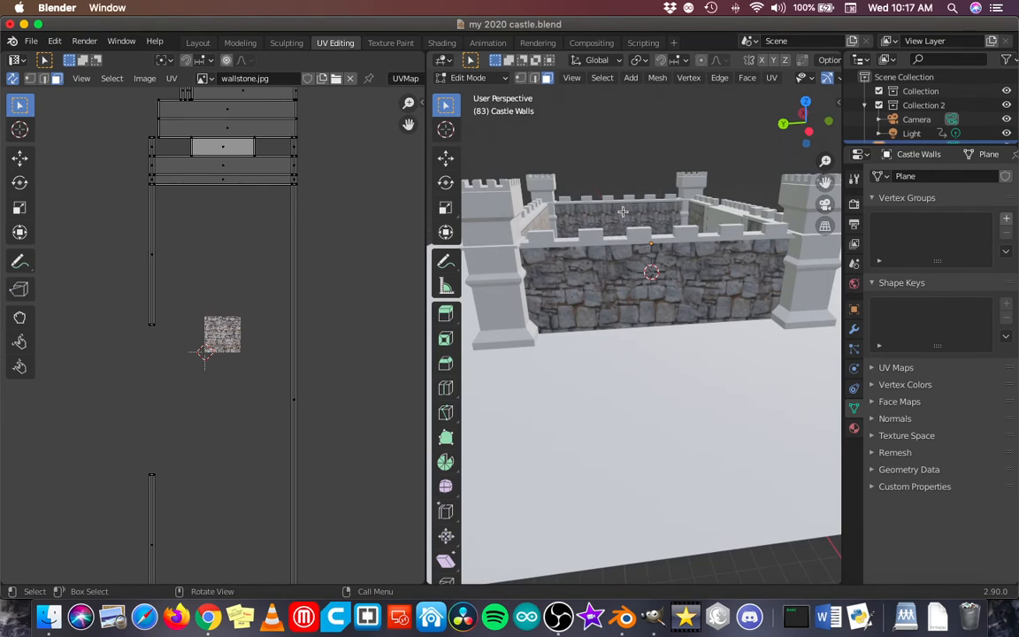
Undo the last UV scaling of the side wall's outer face and keep that face selected.
key(a)
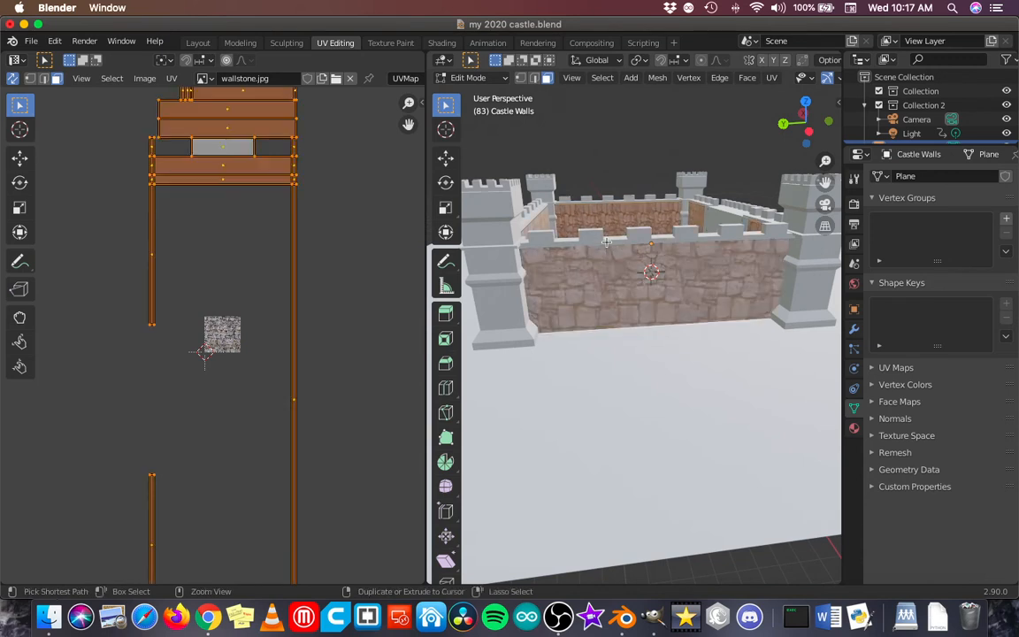
click(605, 244)
ctrl+click(606, 245)
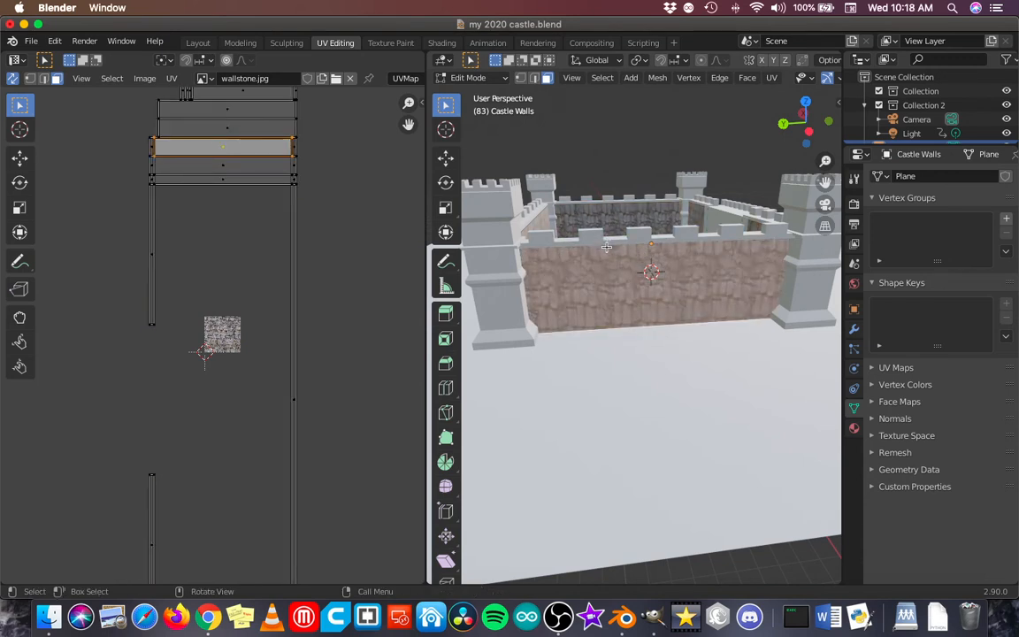
Select the inner and outer faces of both side walls and scale their UVs together along X to about half their width.
shift+click(571, 196)
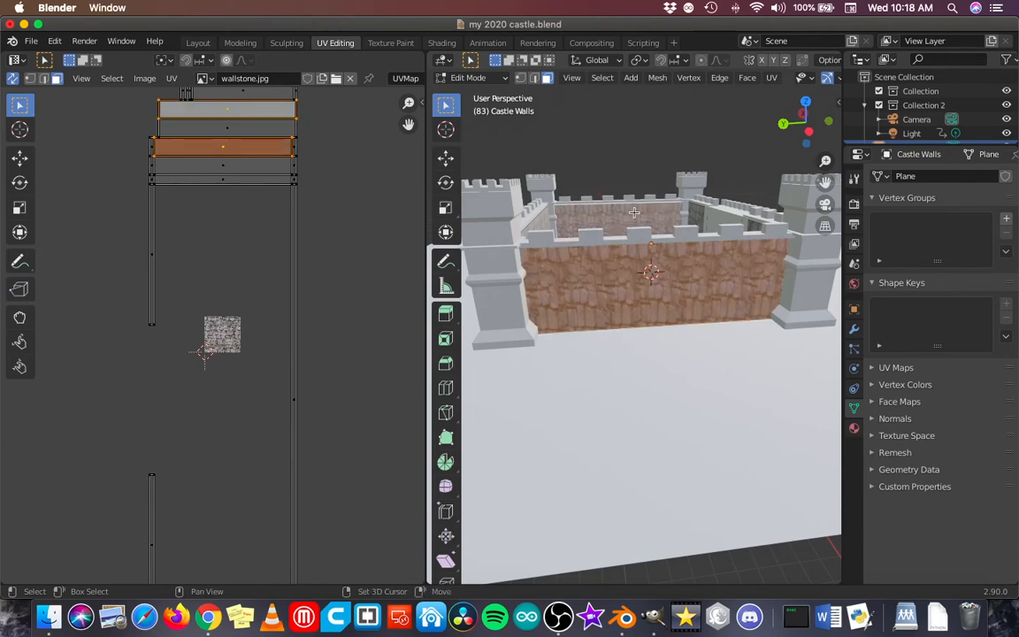
middle_drag(575, 211, 597, 258)
shift+click(581, 252)
scroll(581, 252, down, 5)
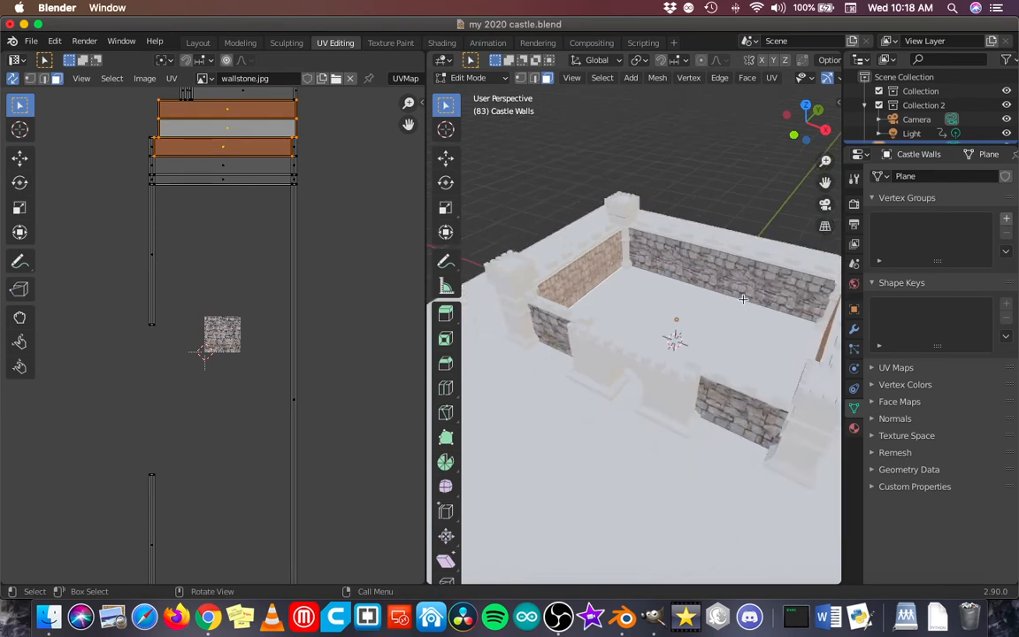
shift+middle_drag(749, 318, 644, 310)
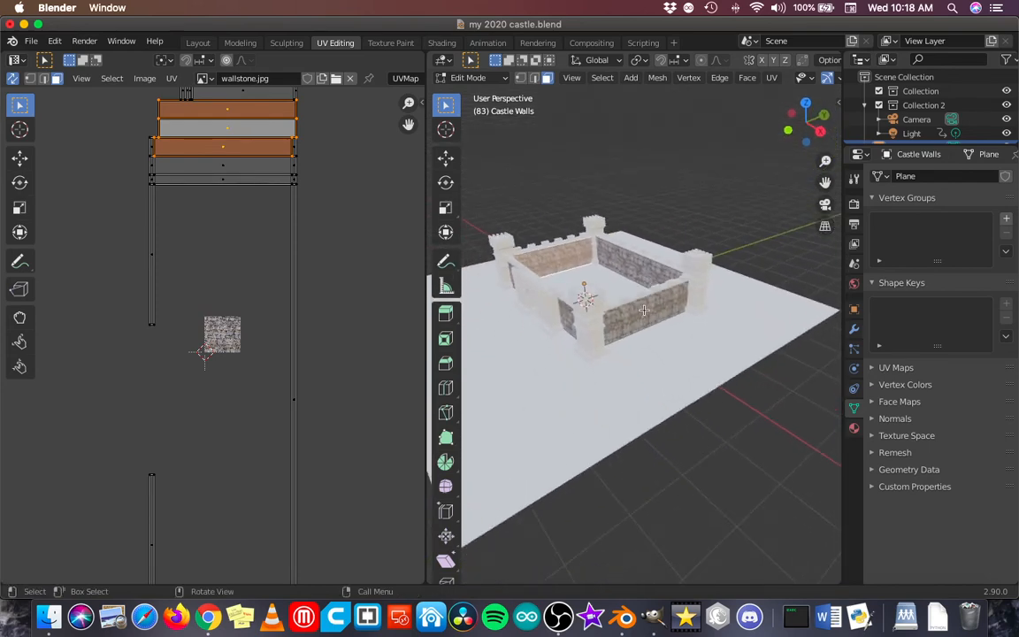
shift+click(644, 309)
scroll(628, 313, up, 8)
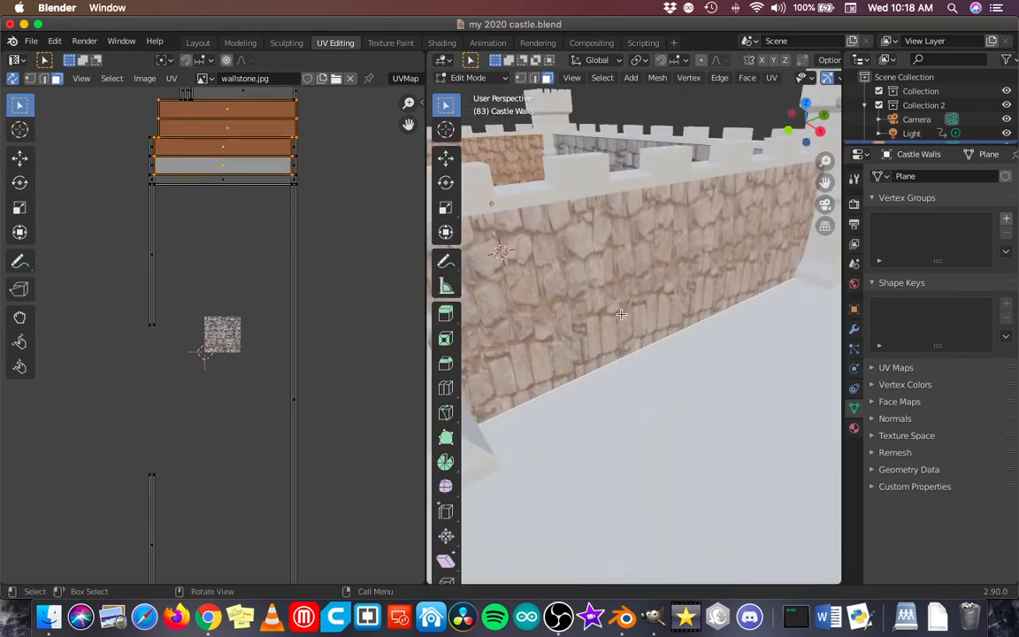
middle_drag(614, 316, 548, 301)
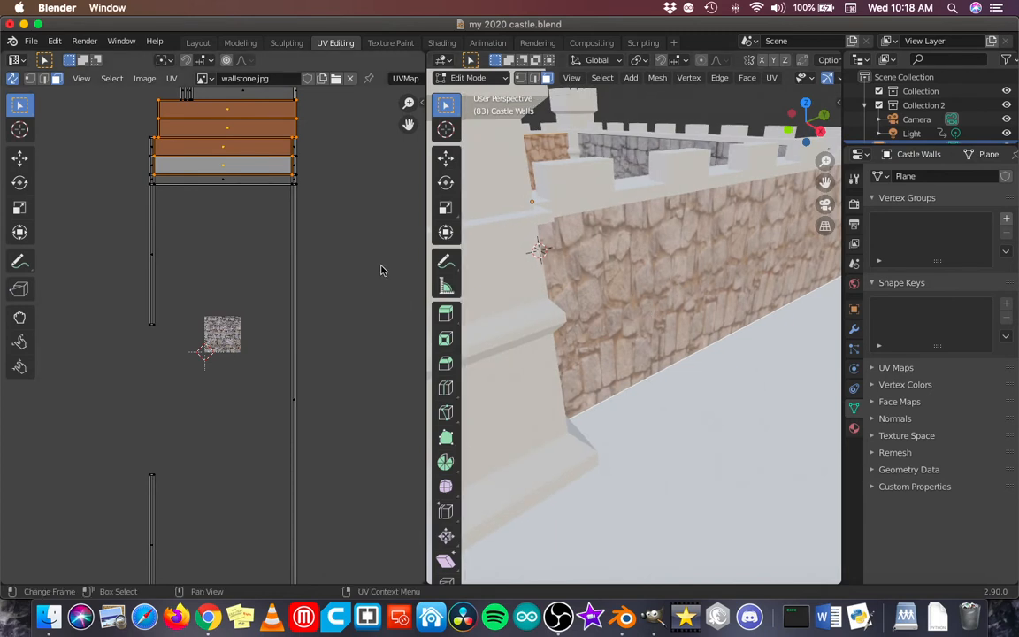
key(s)
key(x)
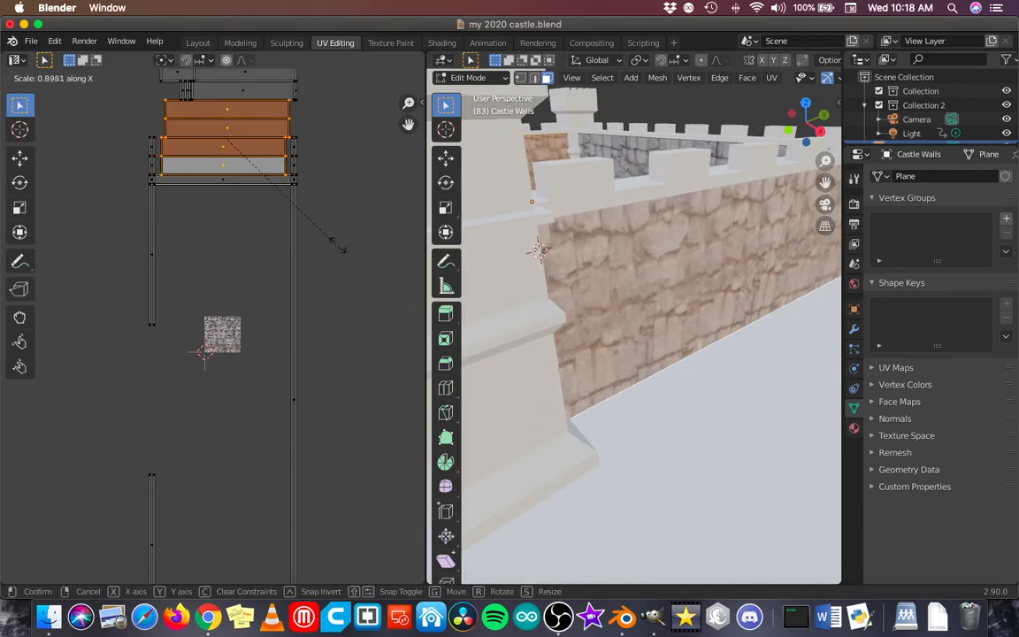
click(303, 184)
scroll(580, 389, down, 6)
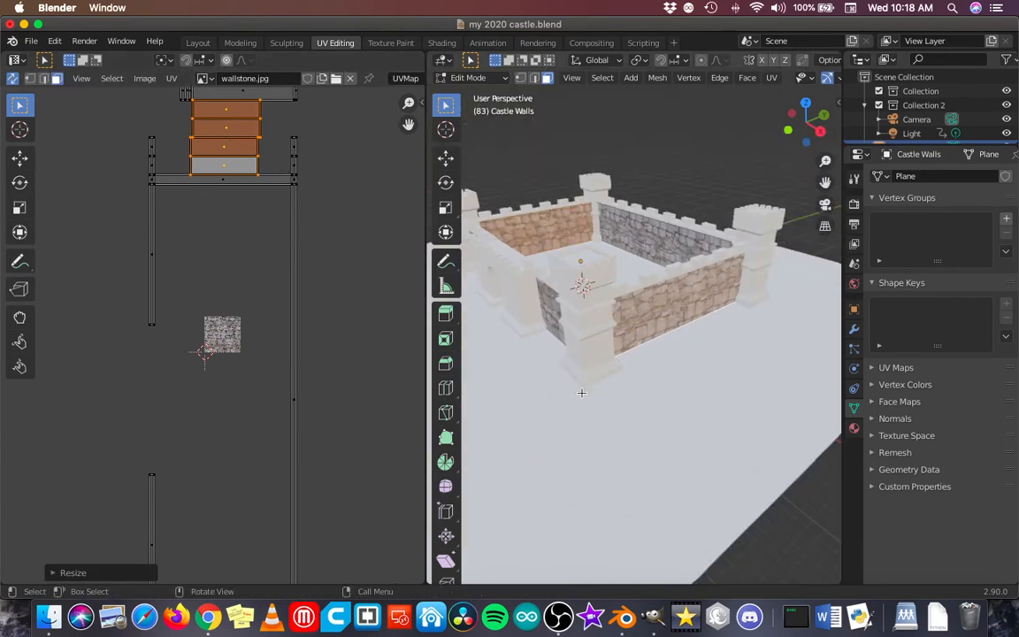
Examine the stones on the front, side and rear walls around the castle, also in the Layout workspace.
middle_drag(582, 391, 707, 385)
middle_drag(636, 385, 664, 382)
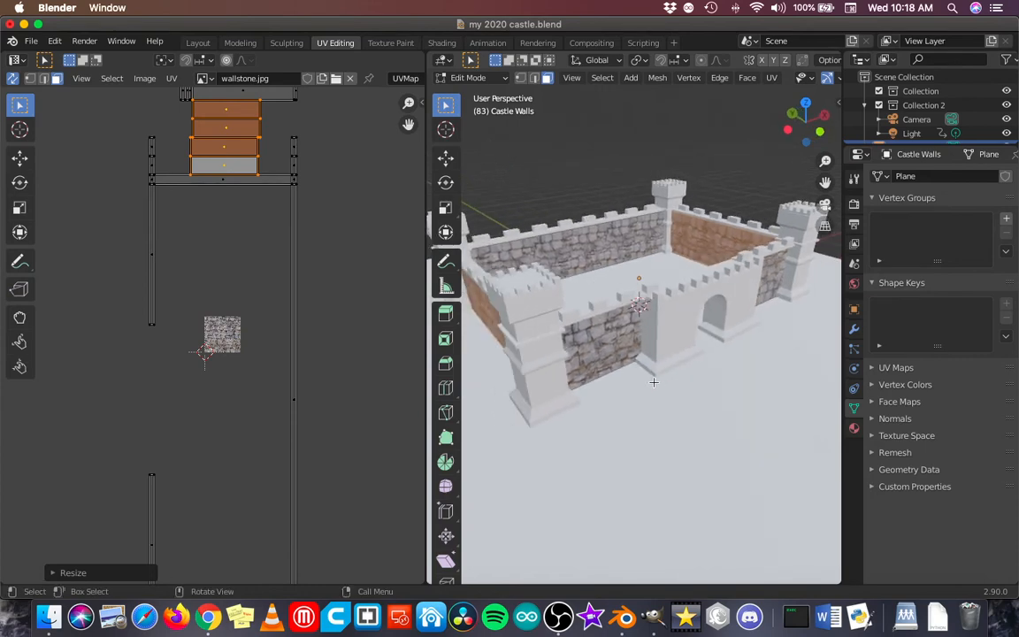
key(a)
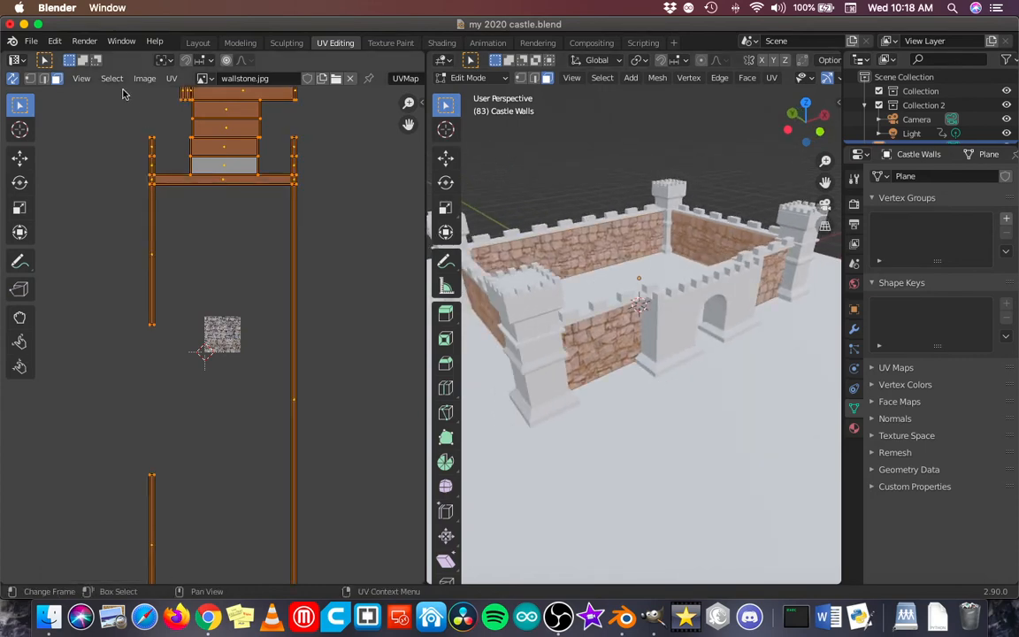
click(198, 43)
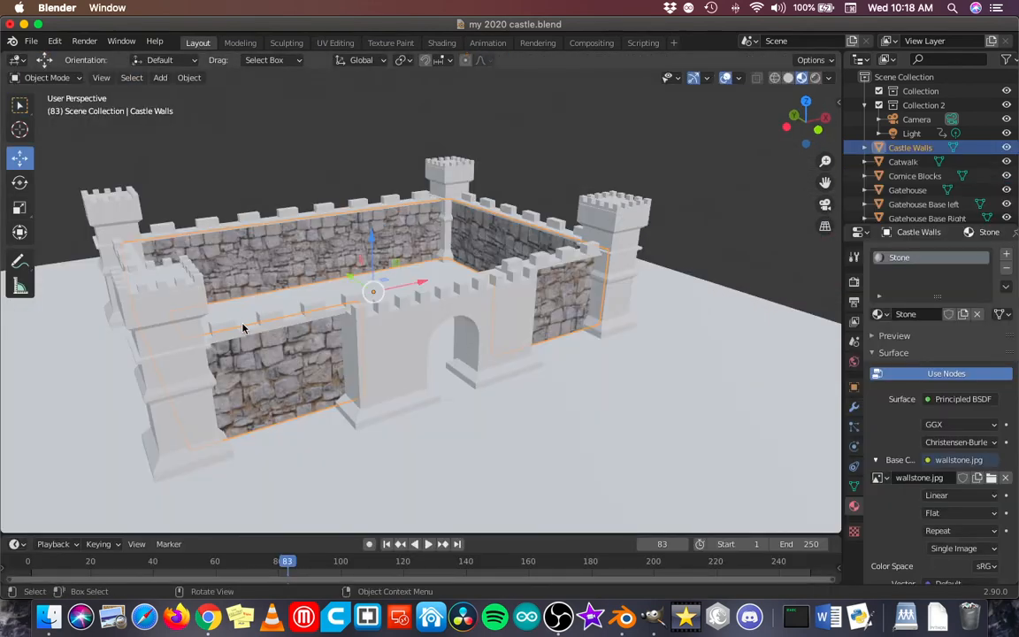
key(Tab)
key(Tab)
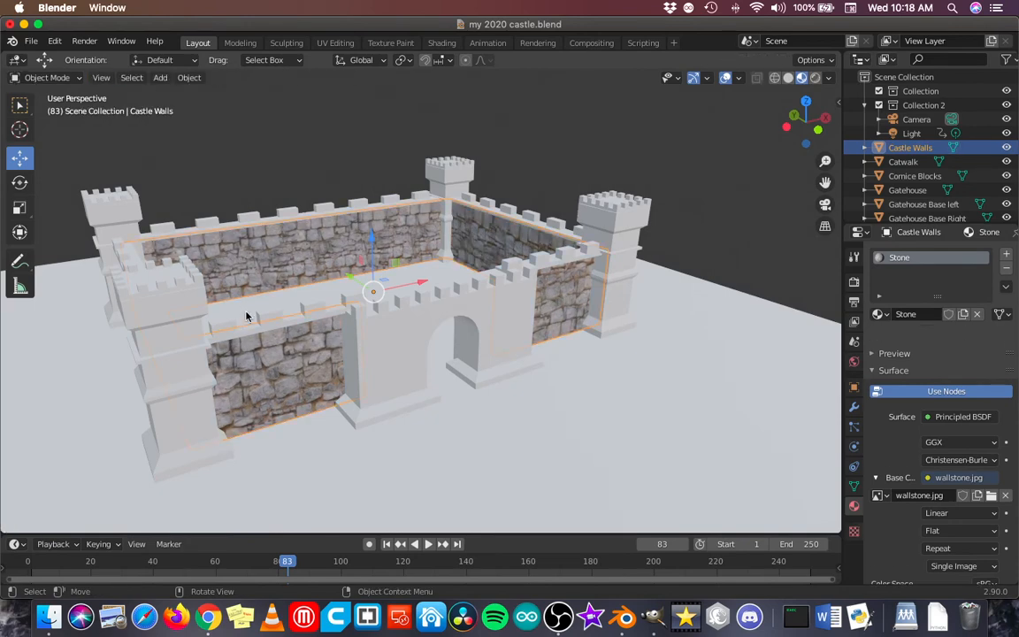
middle_drag(265, 305, 221, 309)
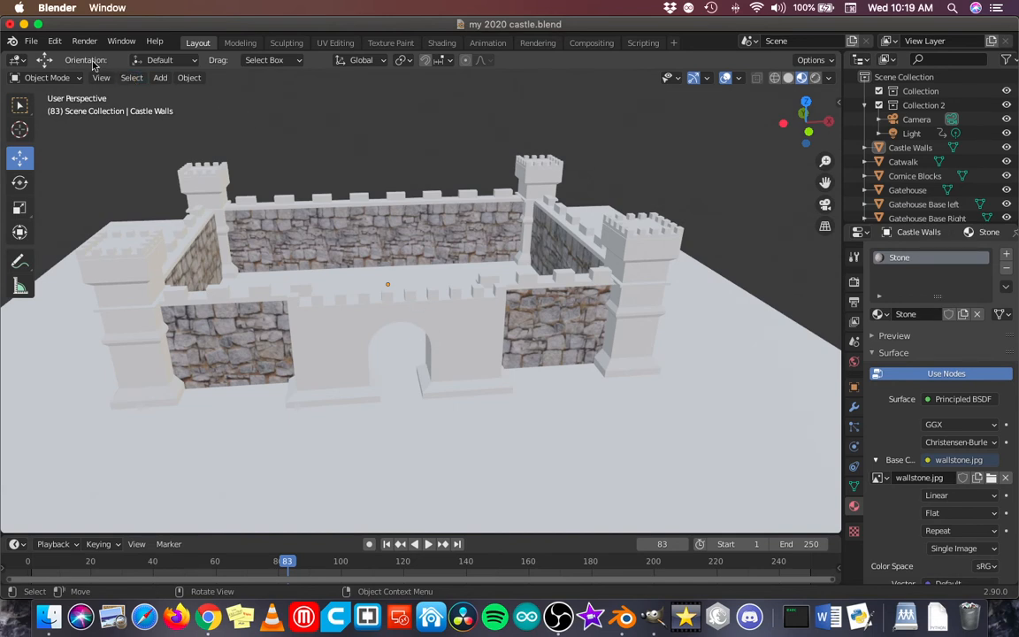
Back in the UV Editing workspace, try moving one outer side wall face's UV island nearer the stone image, and undo the move.
click(350, 44)
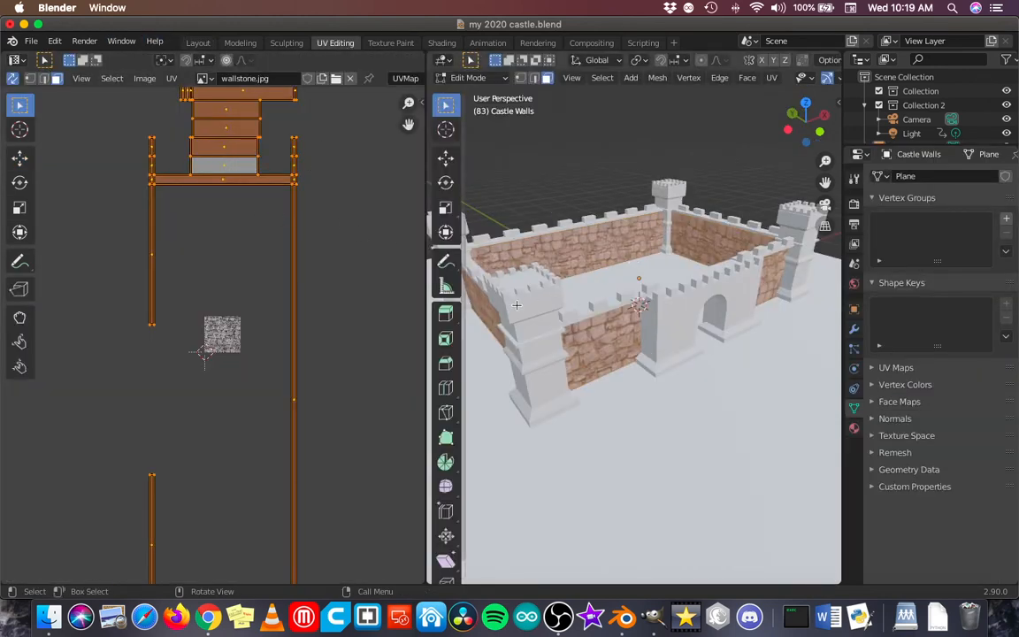
middle_drag(517, 302, 559, 307)
click(559, 306)
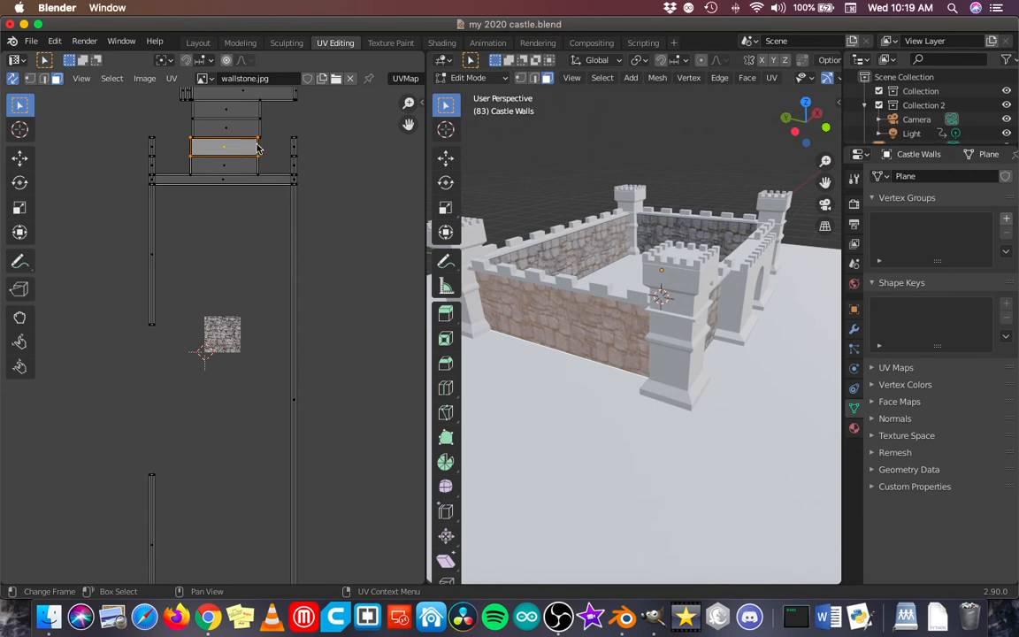
key(g)
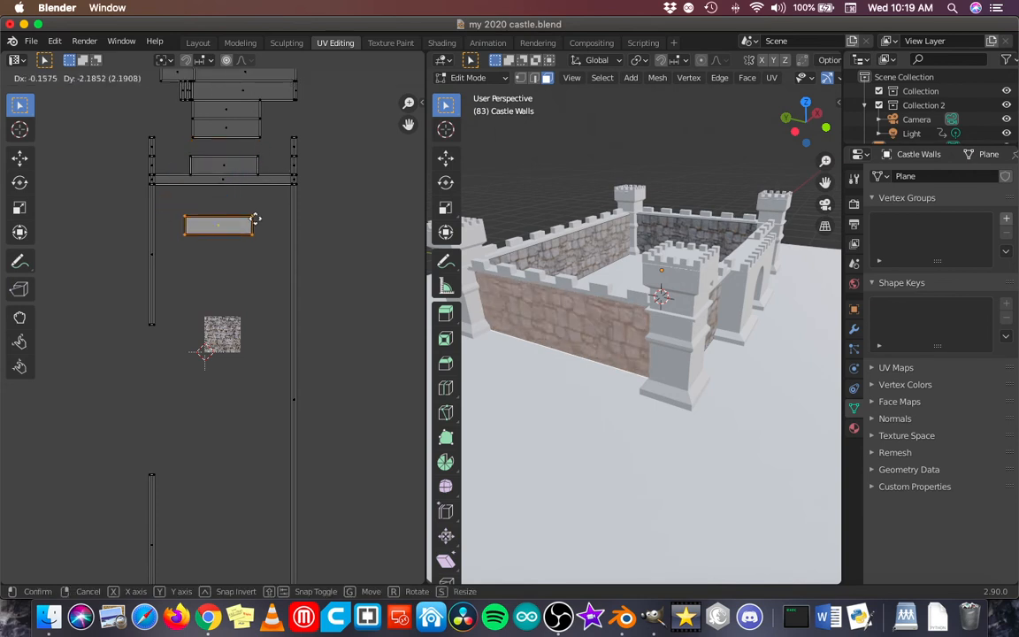
click(255, 218)
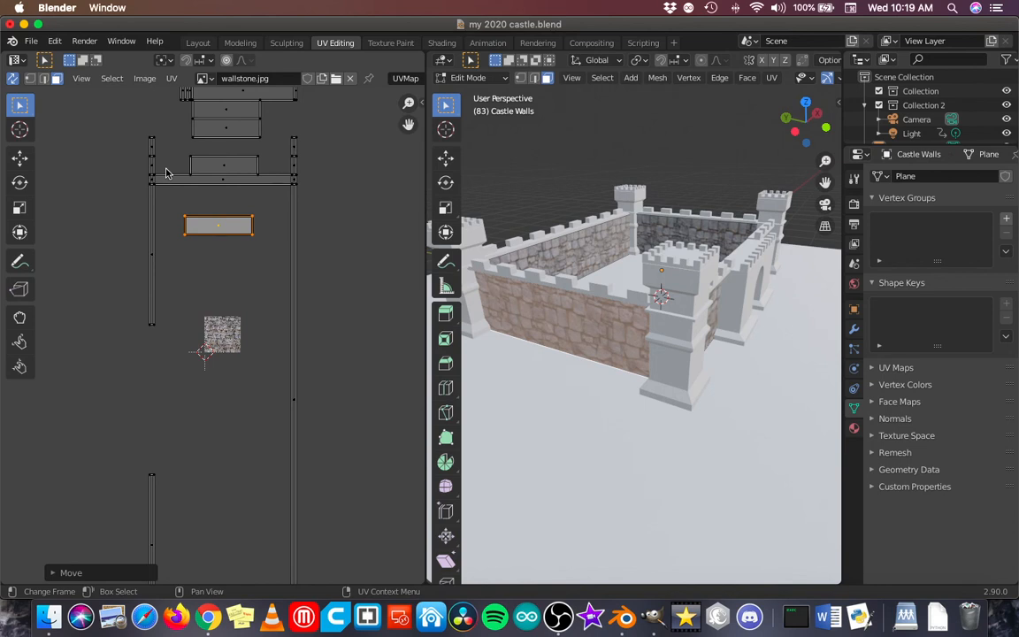
key(super+z)
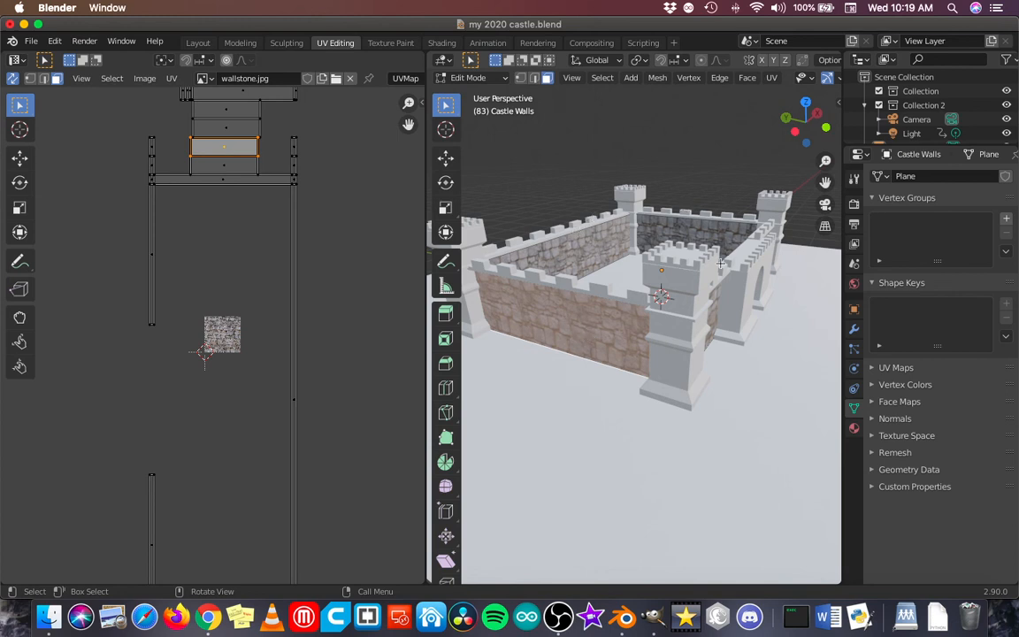
middle_drag(694, 345, 647, 342)
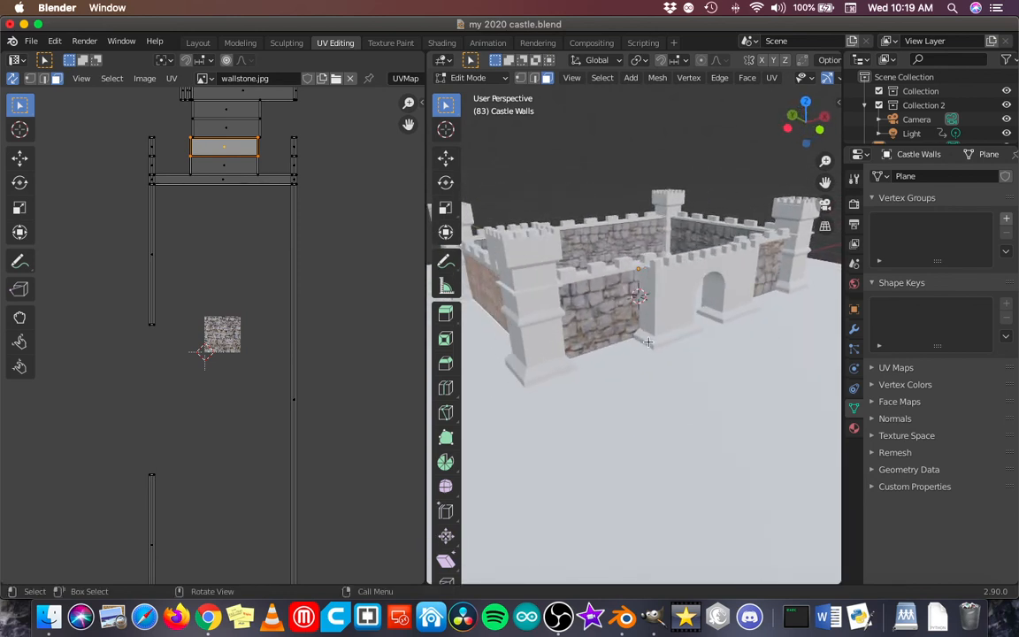